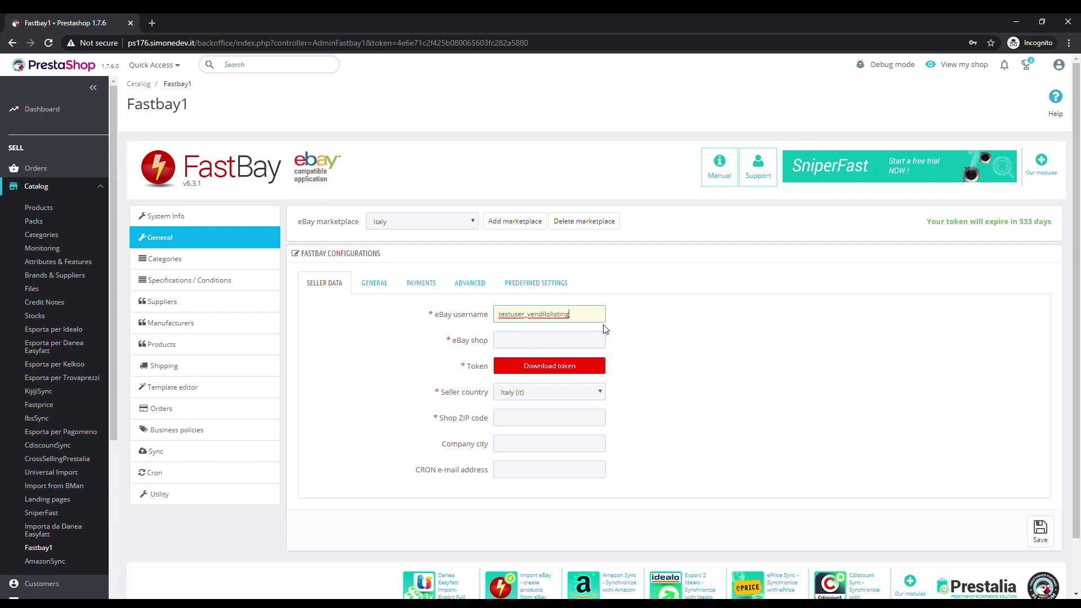
# Fill the seller data: eBay shop copied from the eBay username, ZIP 47923, company city Rimini
pyautogui.click(394, 339)
pyautogui.click(541, 340)
pyautogui.write('testuser_vendilolisting')
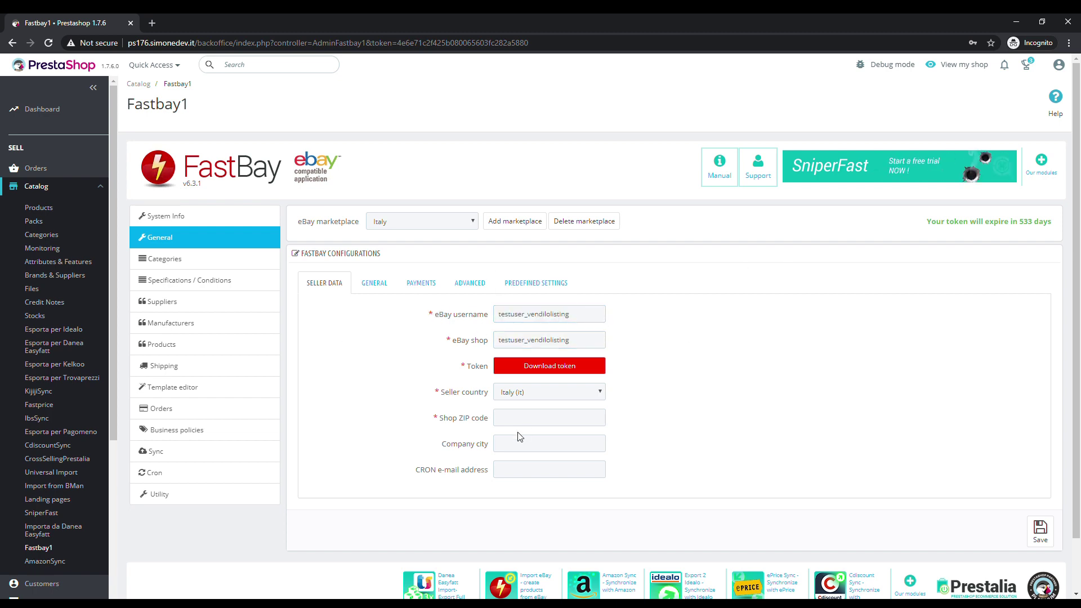
pyautogui.click(525, 425)
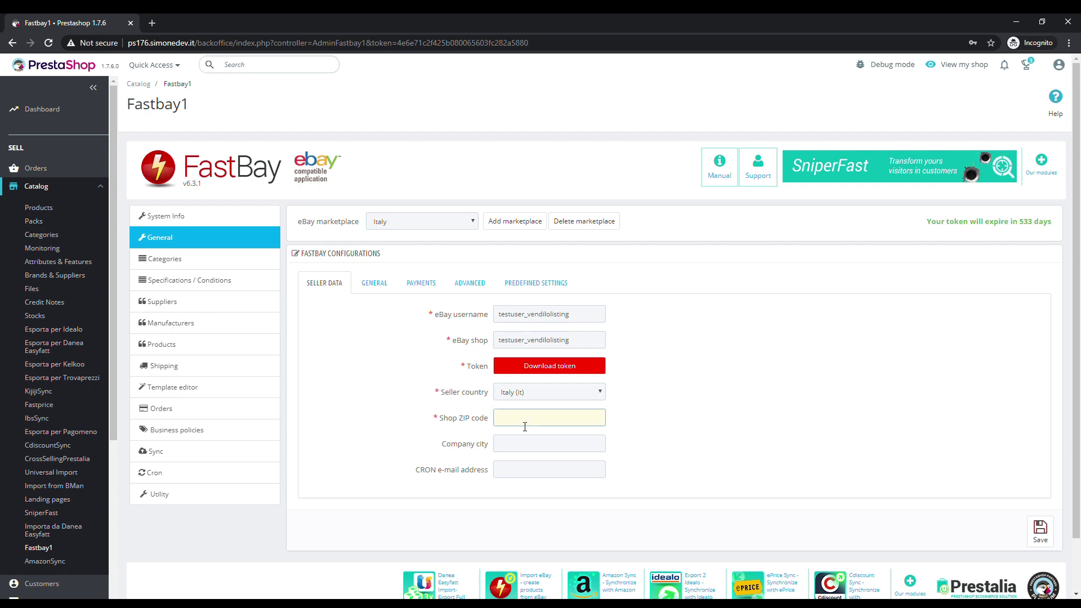
pyautogui.write('47923')
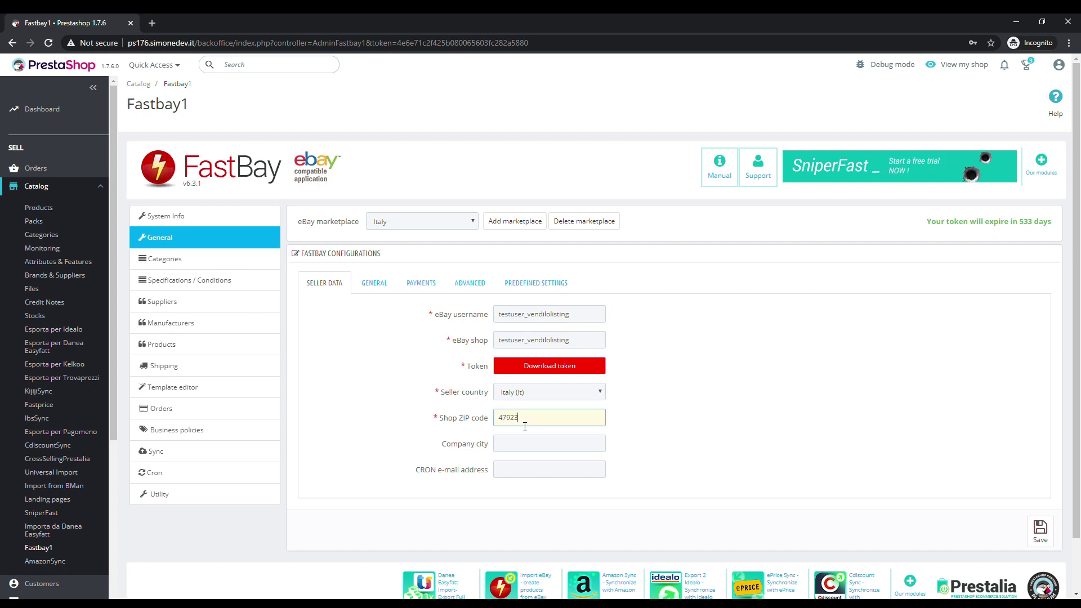
pyautogui.press('Tab')
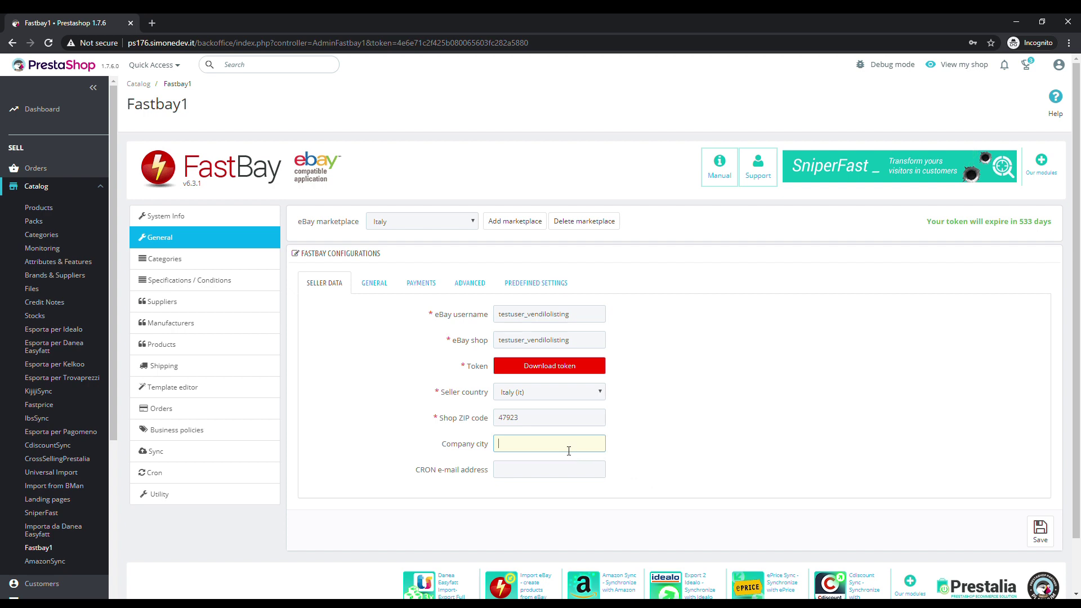
pyautogui.write('Rimini')
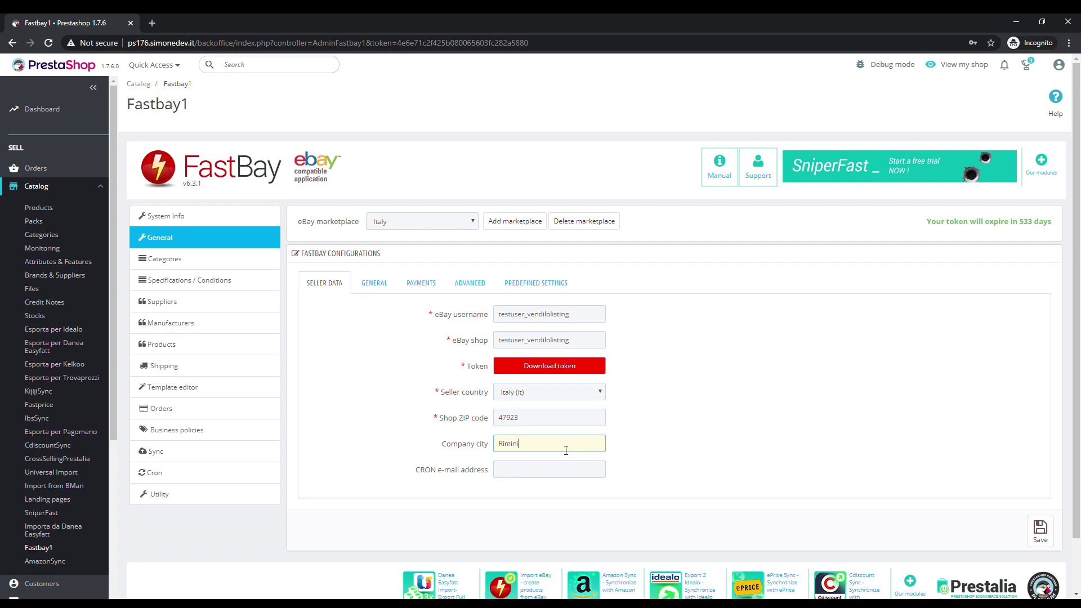
pyautogui.press('Tab')
pyautogui.click(716, 449)
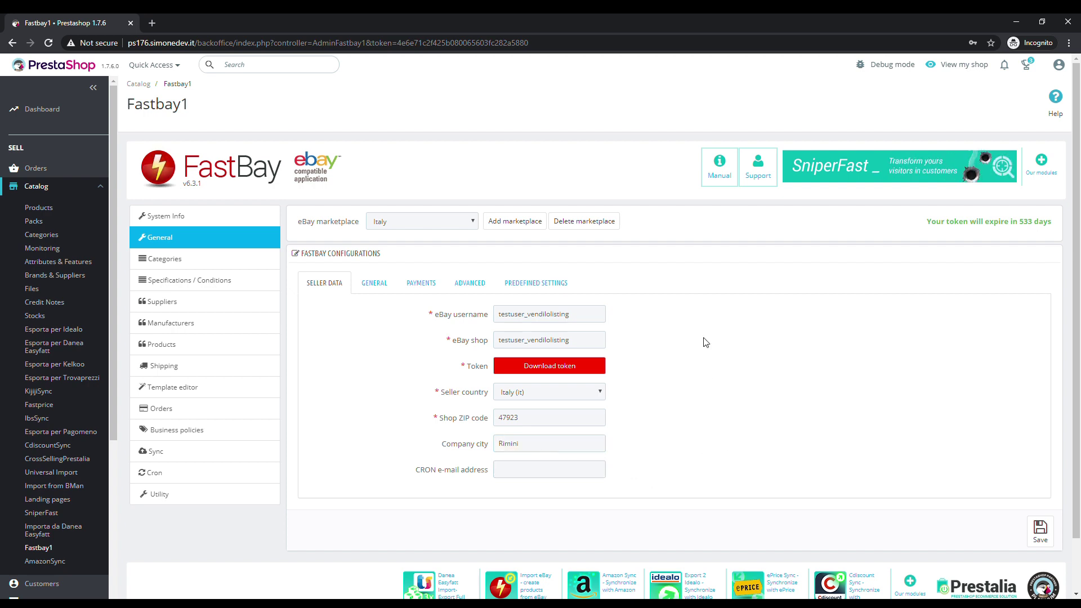
# Request the eBay token, sign in to the sandbox with the saved login, accept, and close the tab
pyautogui.click(565, 371)
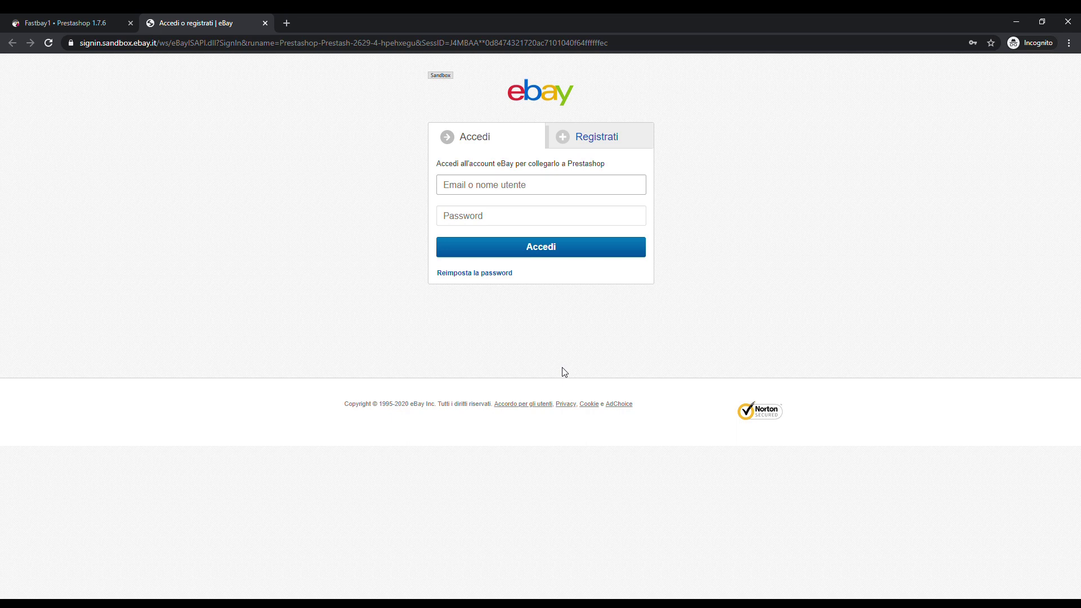
pyautogui.write('te')
pyautogui.click(544, 219)
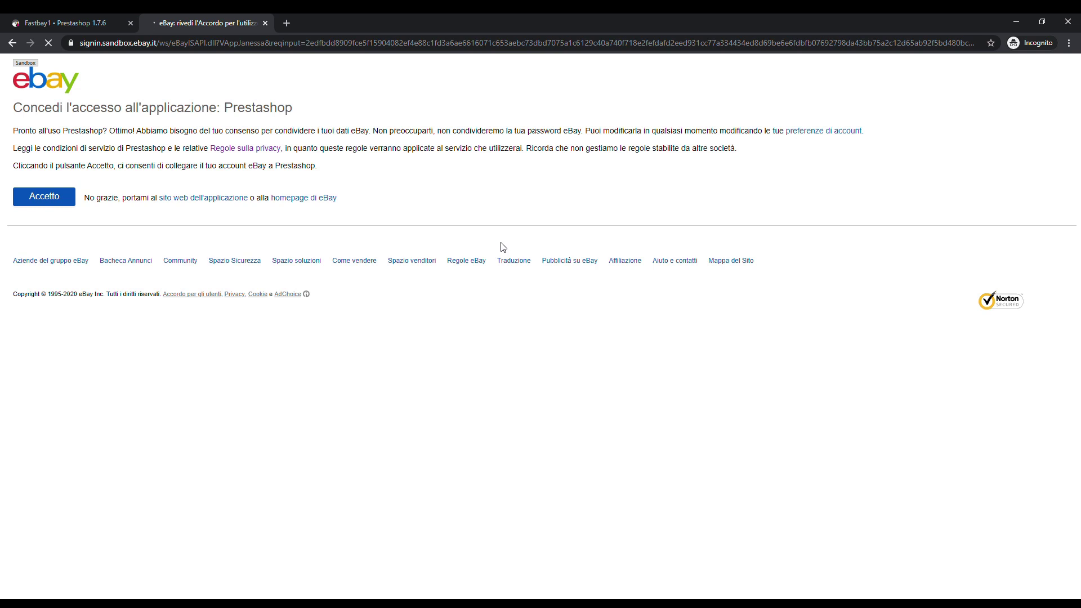
pyautogui.click(60, 200)
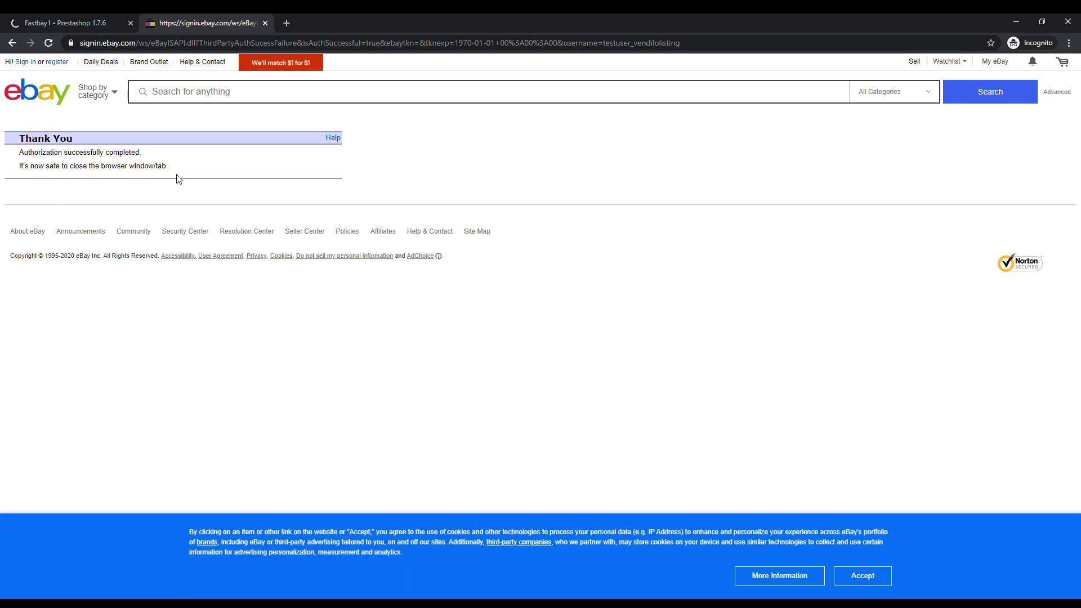
pyautogui.click(266, 24)
# Download the eBay category list in FastBay Categories, leaving the category mapping at Unmapped
pyautogui.click(213, 238)
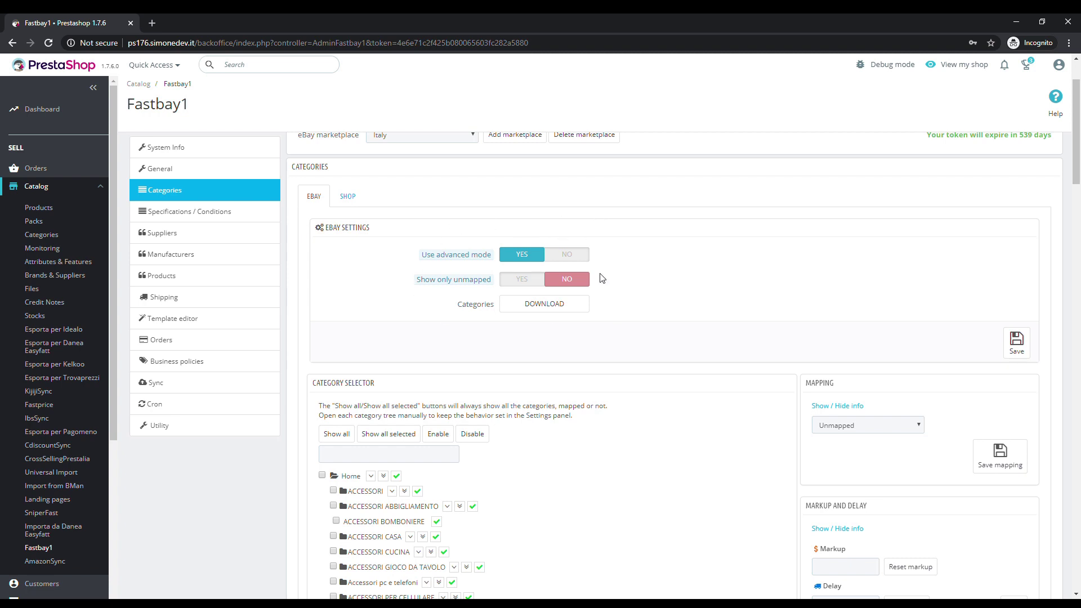
pyautogui.click(551, 313)
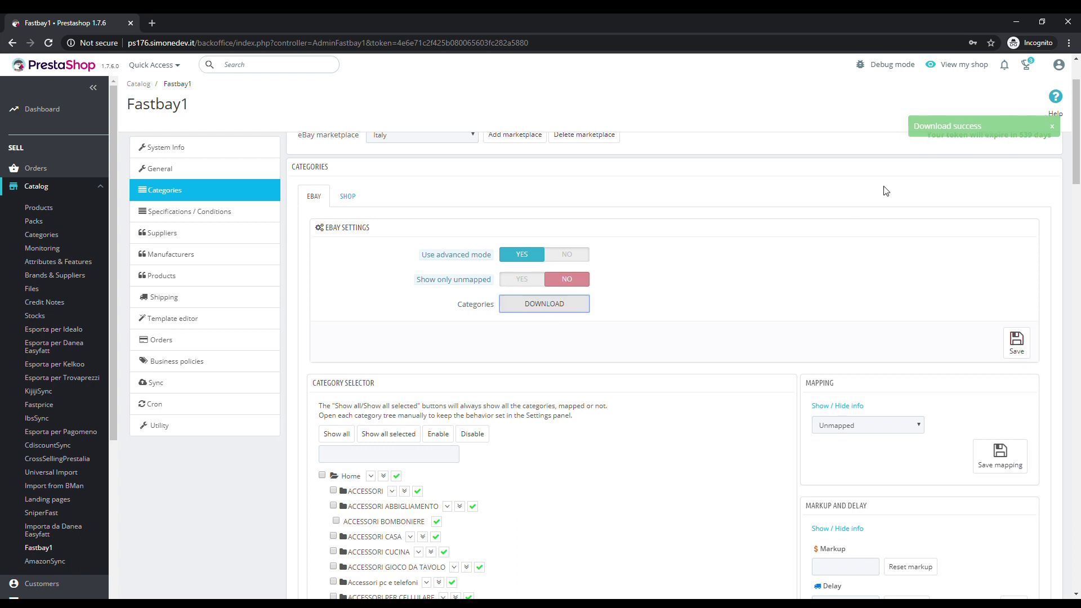
pyautogui.click(903, 426)
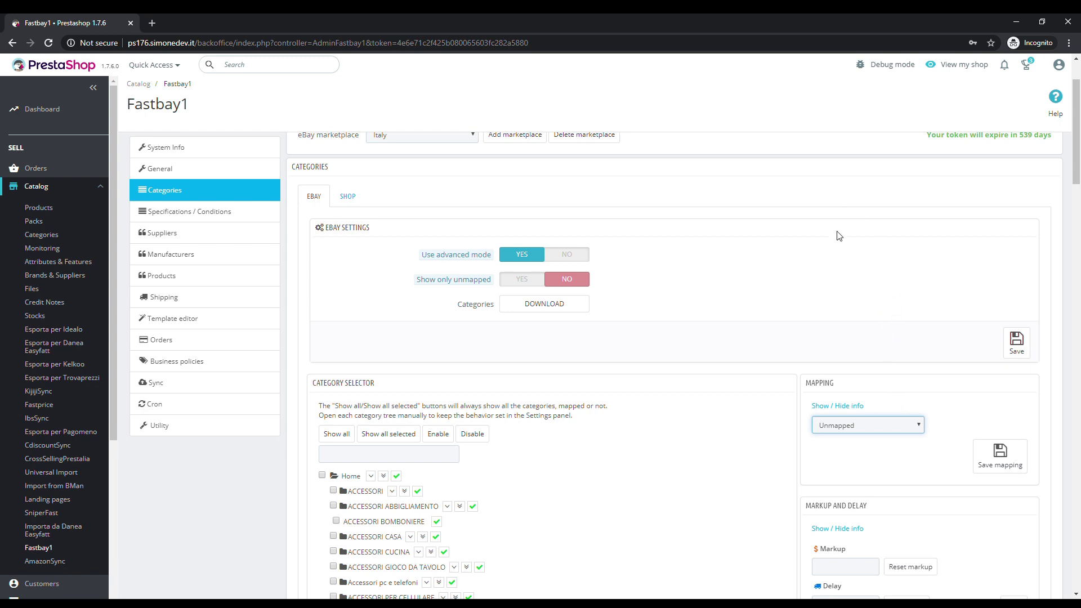
pyautogui.click(756, 306)
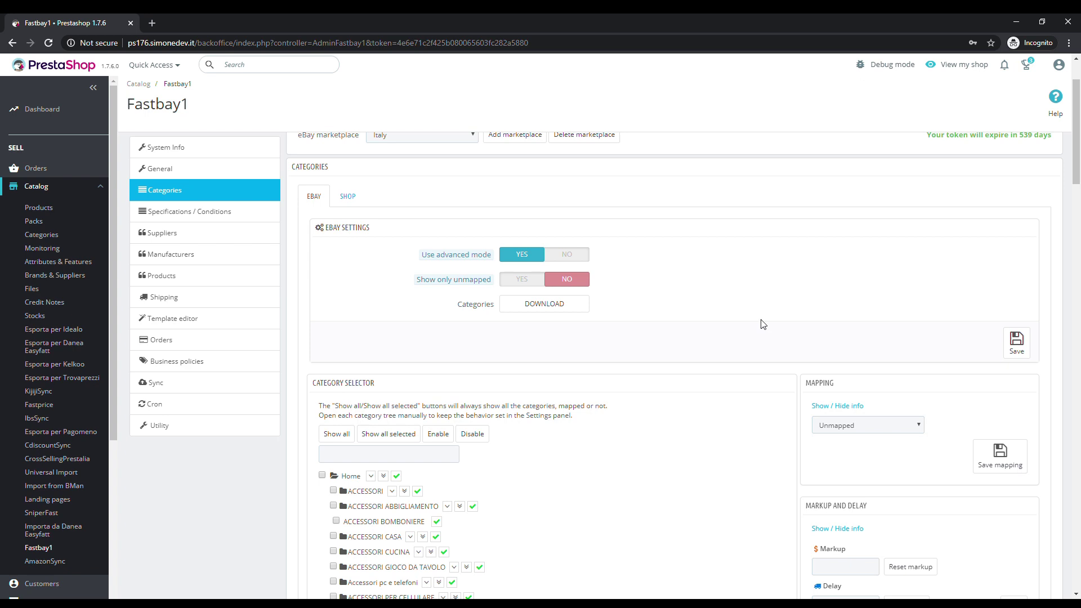
# Load every shop category into the FastBay category tree, confirming the loading prompt
pyautogui.scroll(-1, 505, 399)
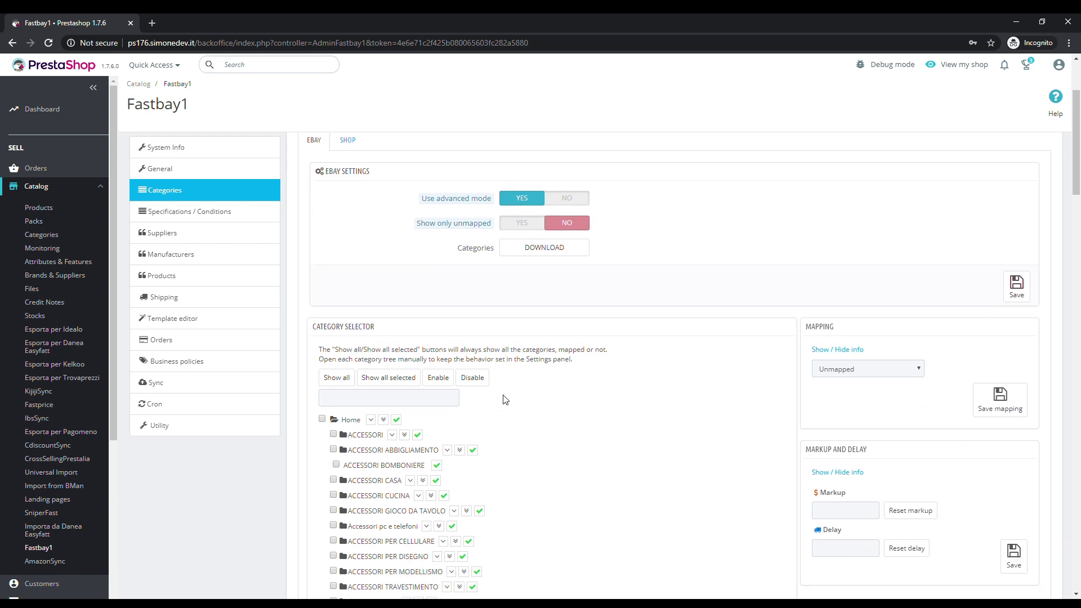
pyautogui.scroll(-2, 505, 399)
pyautogui.scroll(-10, 505, 399)
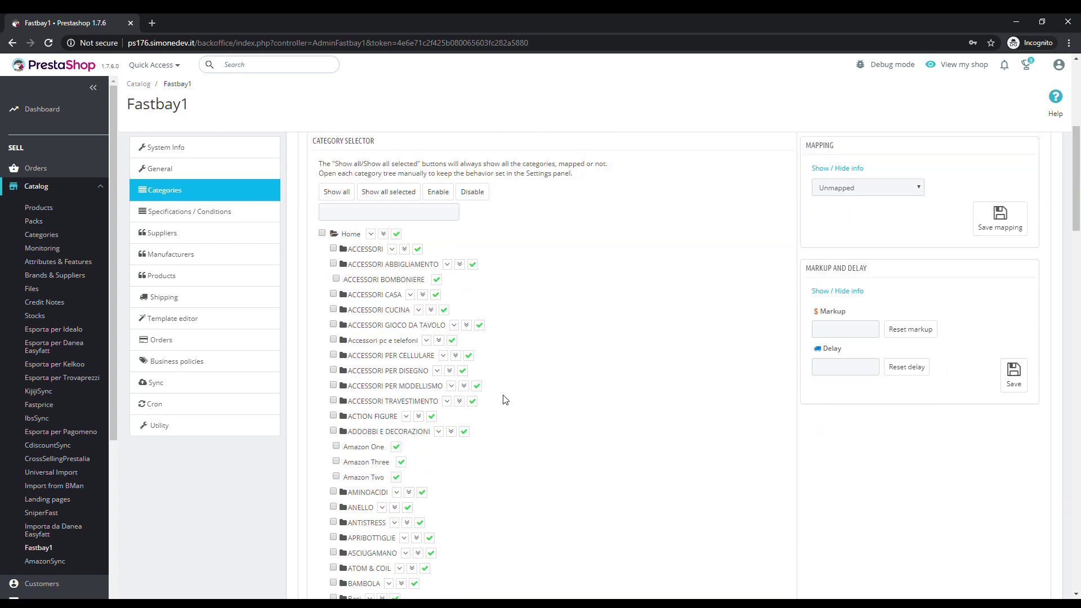
pyautogui.scroll(12, 505, 399)
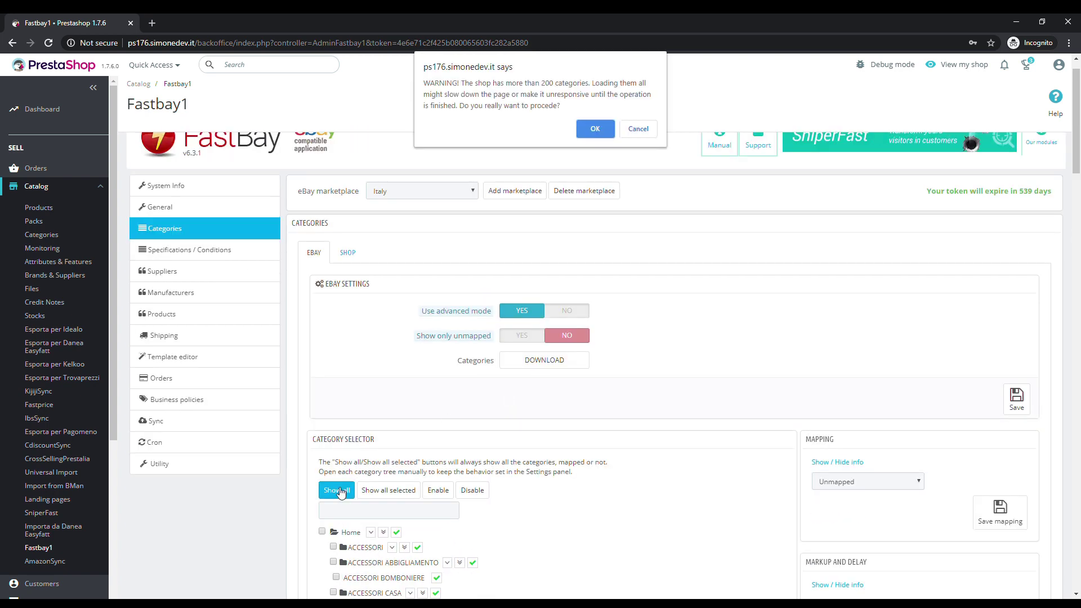
pyautogui.click(586, 128)
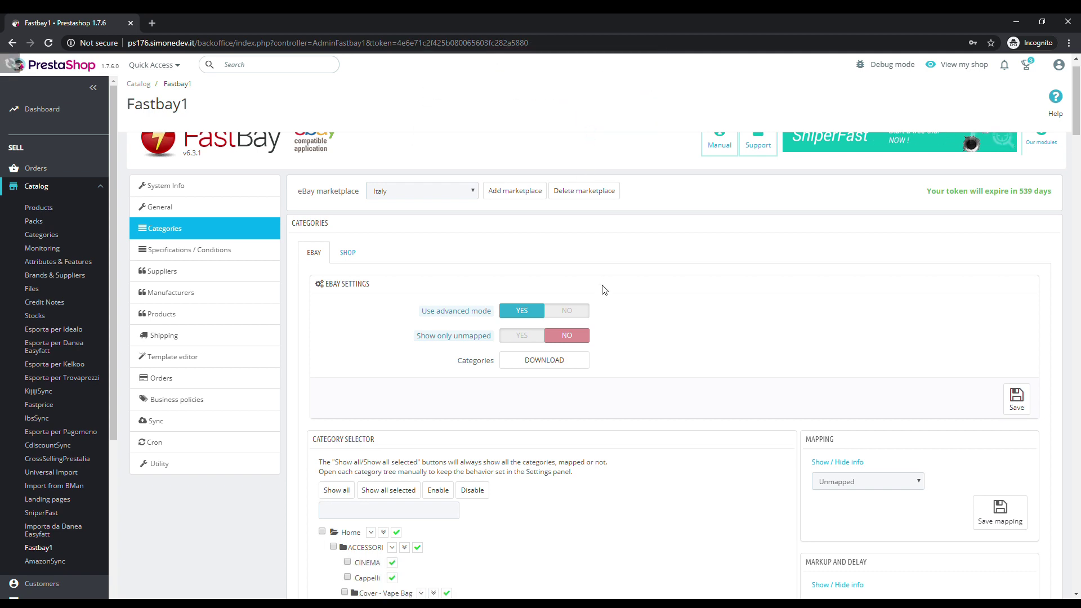
# Filter the category tree for 'fastbay'
pyautogui.scroll(-5, 603, 289)
pyautogui.scroll(-15, 603, 289)
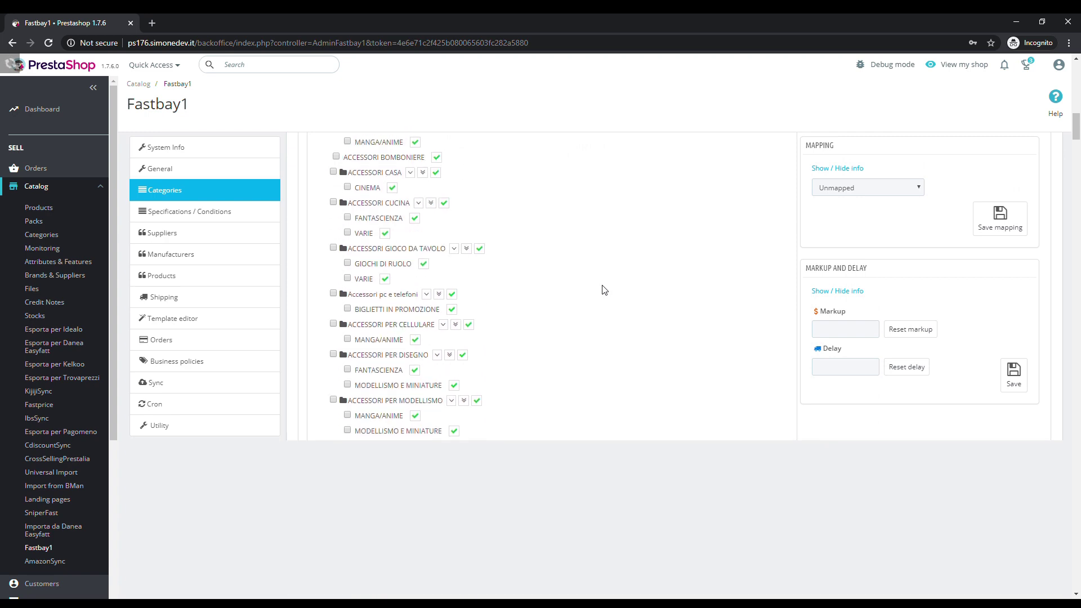
pyautogui.scroll(-3, 602, 290)
pyautogui.scroll(20, 590, 313)
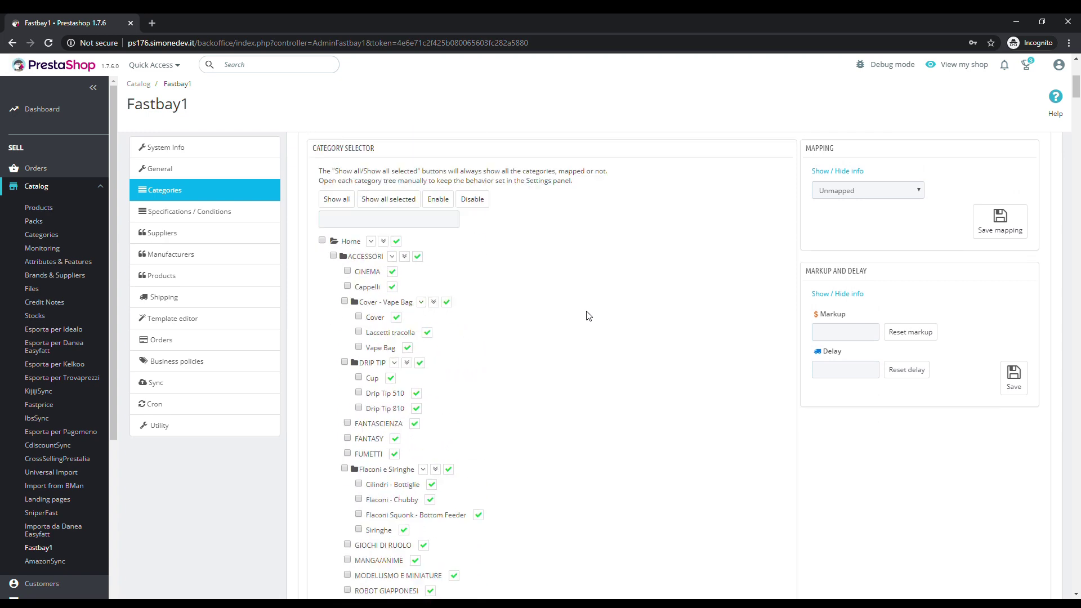
pyautogui.click(399, 398)
pyautogui.write('fastbay')
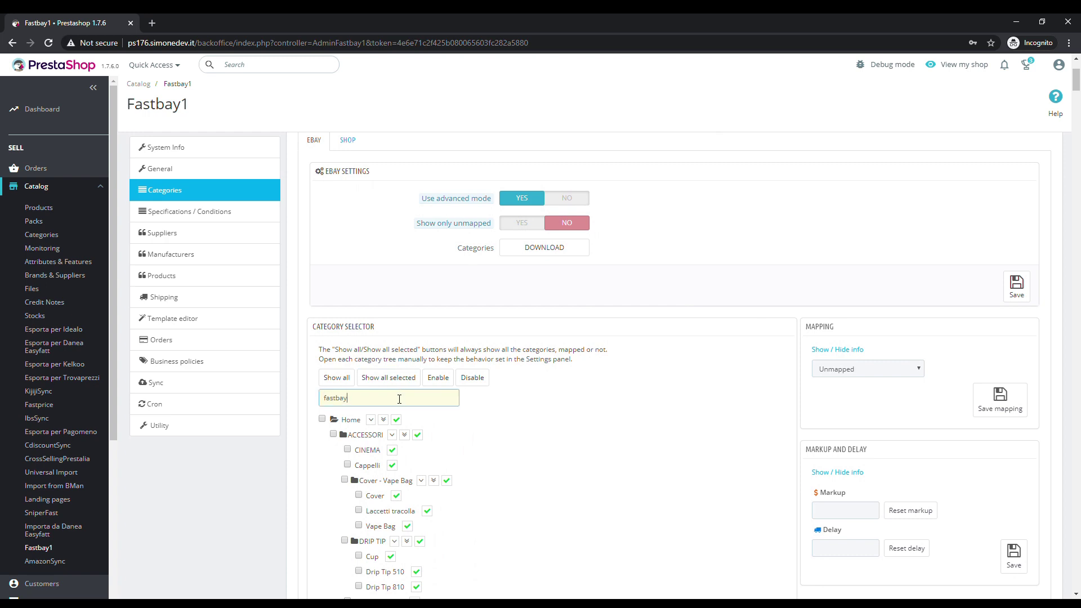
pyautogui.press('Return')
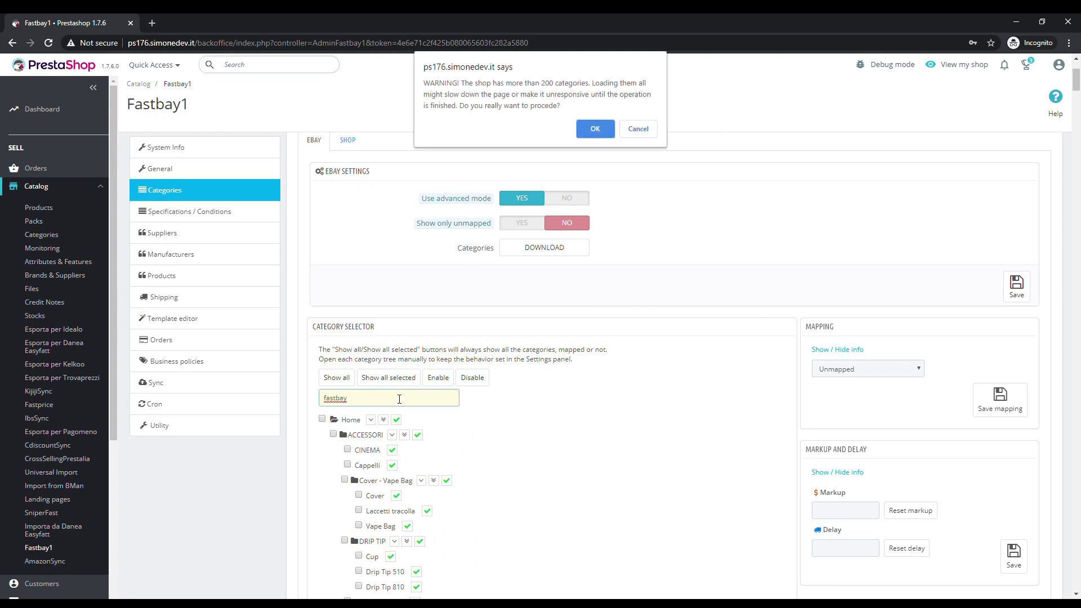
# Confirm the category loading and pick eBay categories Abbigliamento e accessori > Bambini > Bambino
pyautogui.click(594, 130)
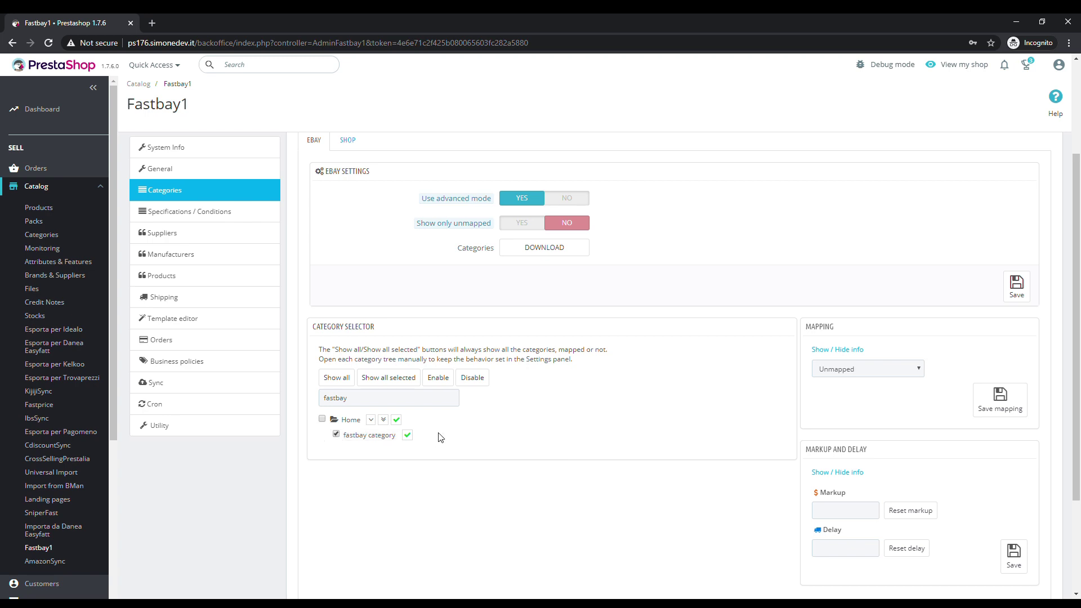
pyautogui.click(827, 374)
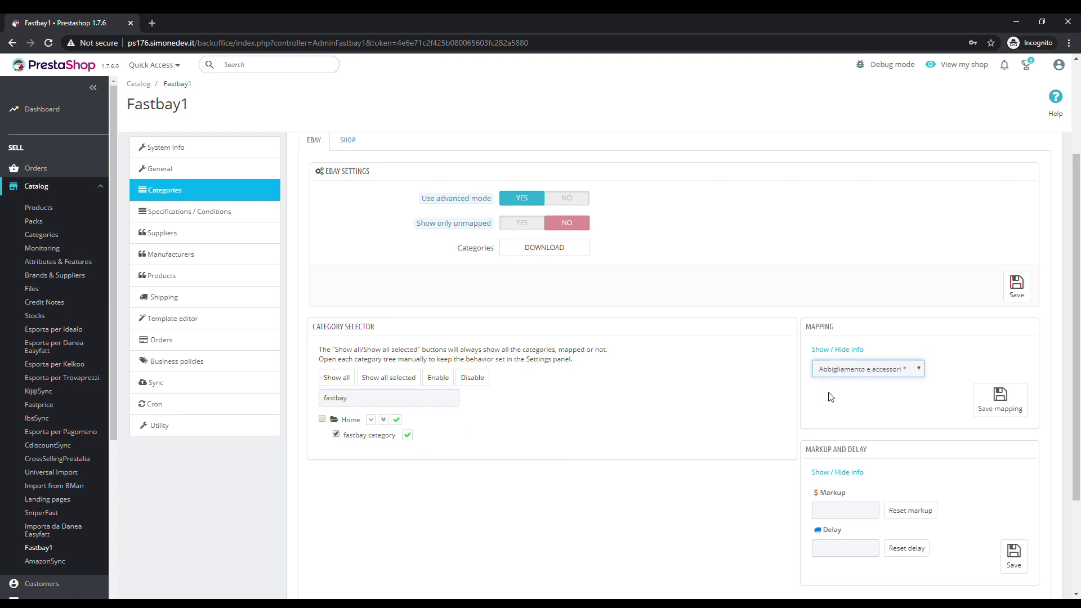
pyautogui.press('Down')
pyautogui.press('Tab')
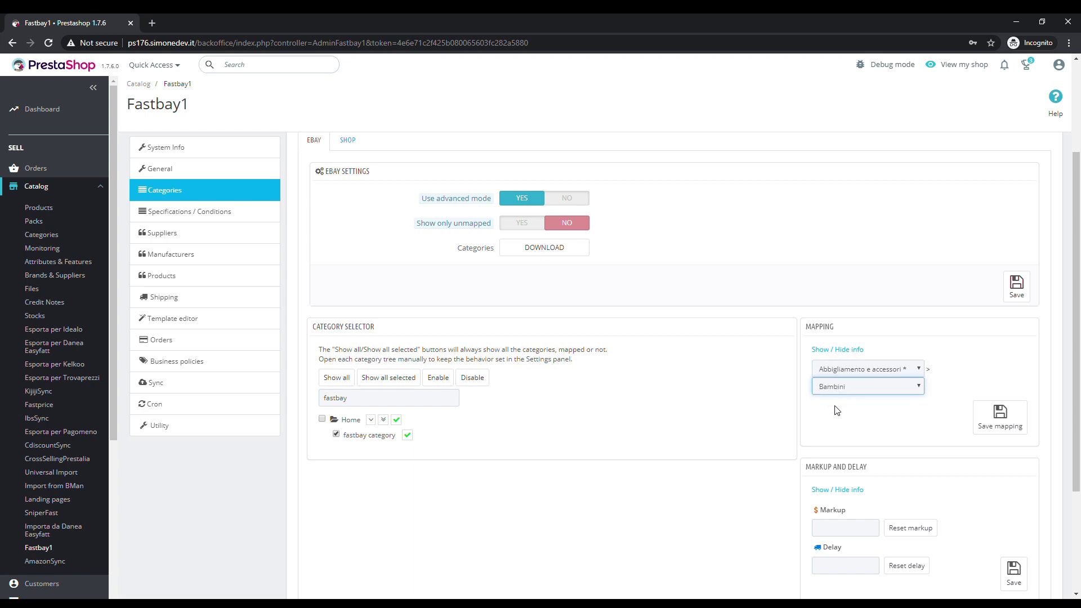
pyautogui.press('Down')
pyautogui.press('Tab')
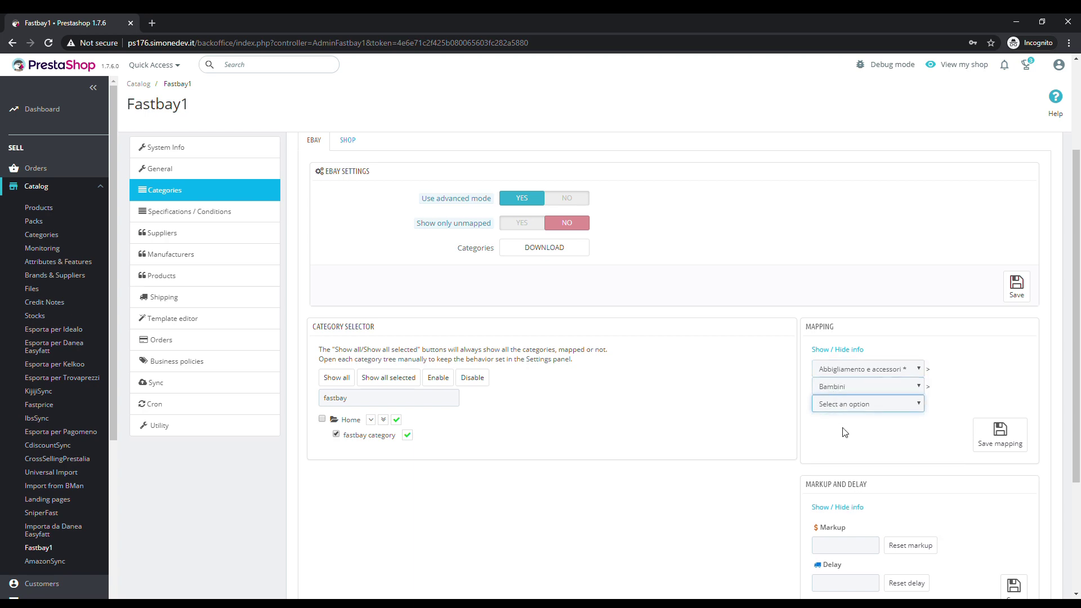
pyautogui.press('Down')
pyautogui.press('Tab')
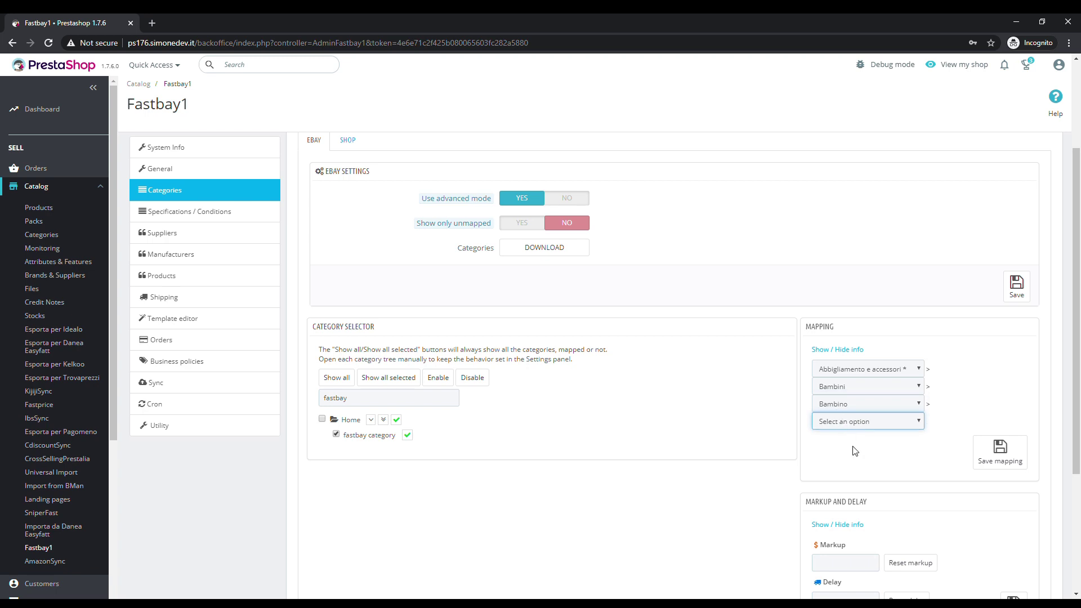
# Complete the path with Abbigliamento (2-16 anni) > Felpe and save the mapping
pyautogui.press('Down')
pyautogui.press('Tab')
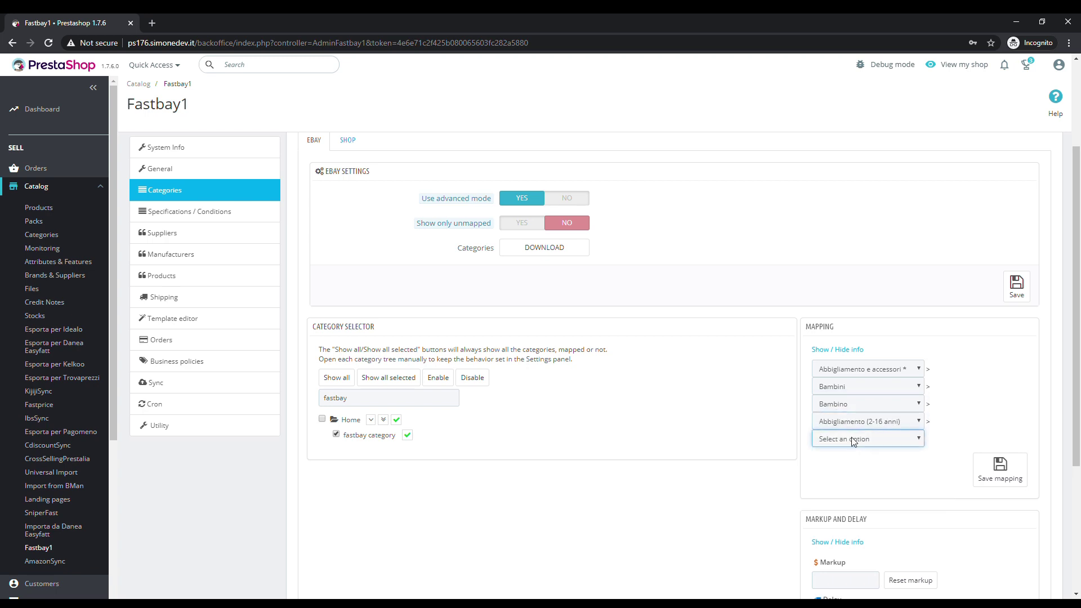
pyautogui.press('Down')
pyautogui.click(920, 473)
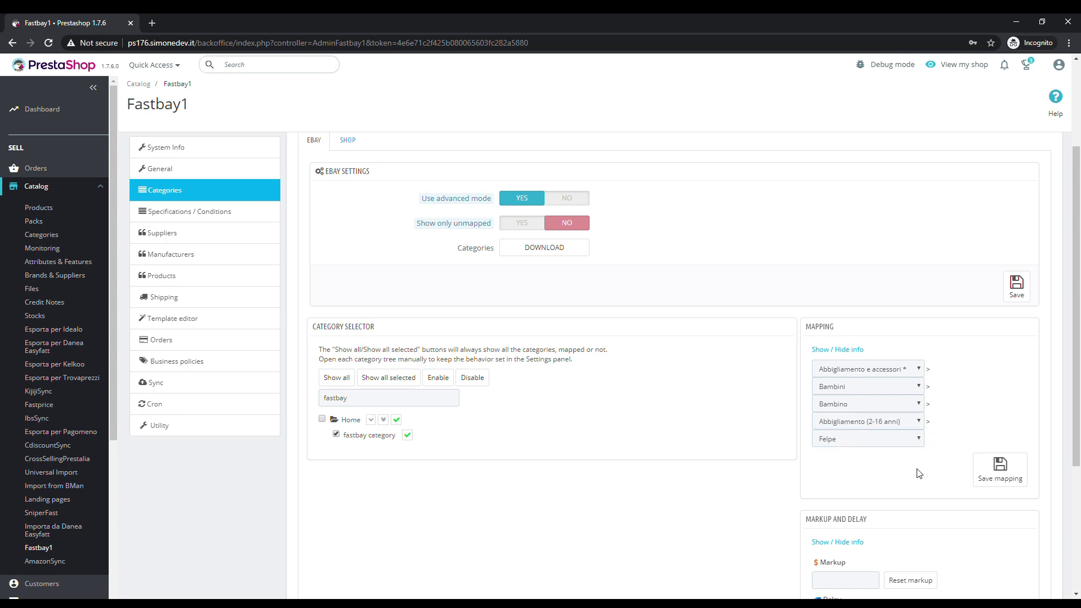
pyautogui.click(998, 474)
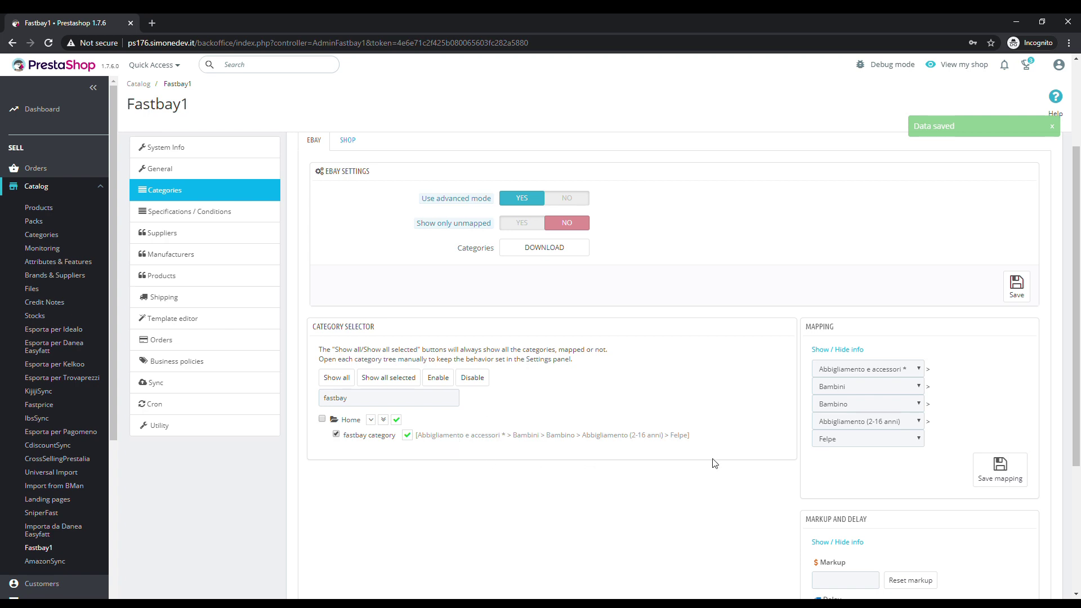
# Give the fastbay category a 5% markup and save it
pyautogui.scroll(-1, 648, 413)
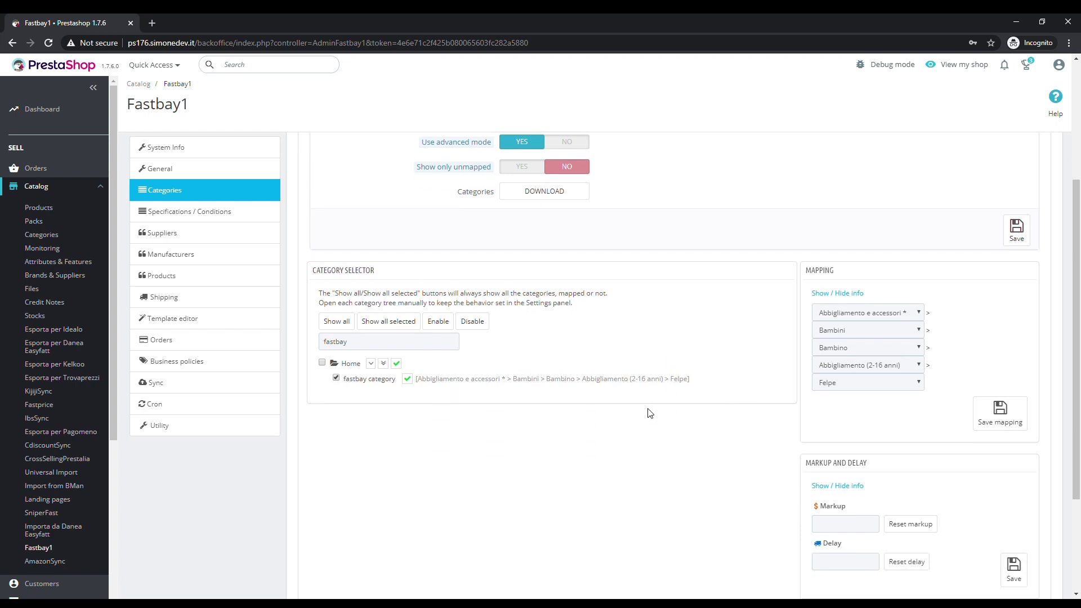
pyautogui.click(831, 526)
pyautogui.scroll(-1, 1022, 335)
pyautogui.press('Tab')
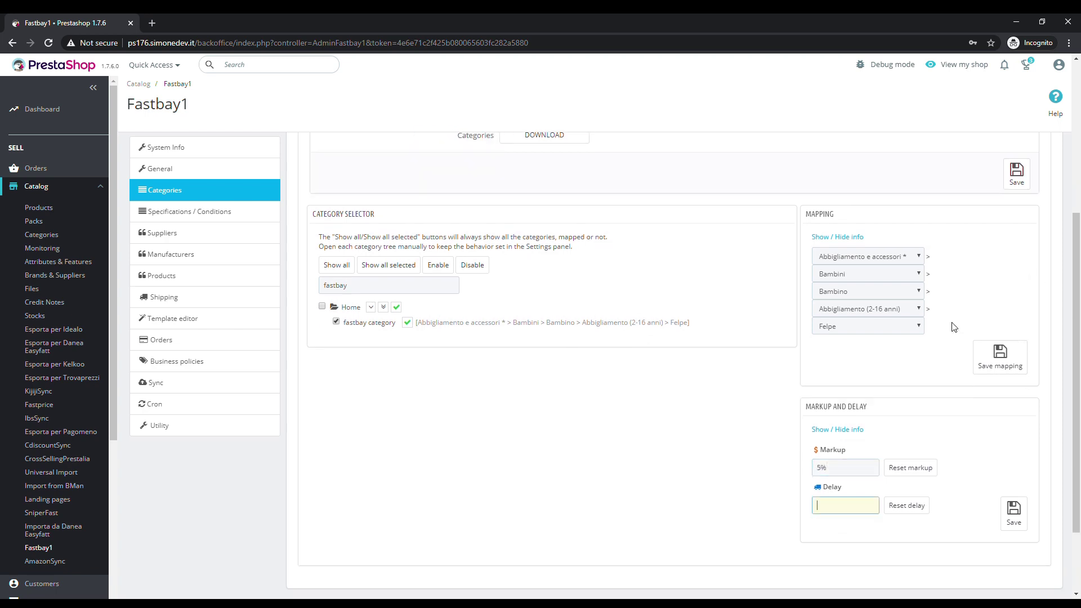
pyautogui.click(1013, 511)
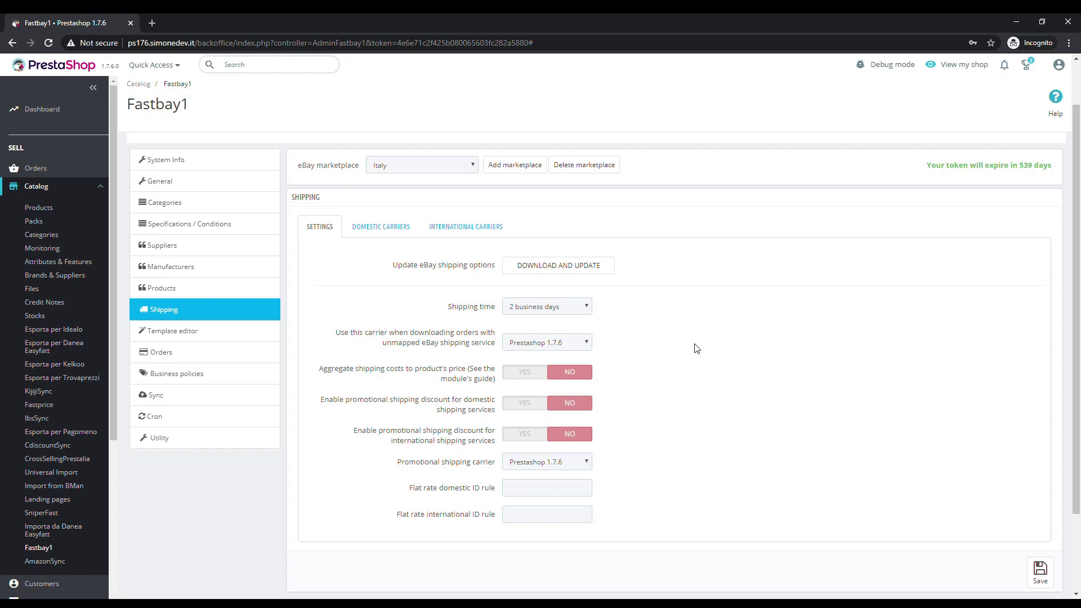
# Refresh eBay shipping options and set My carrier for unmapped eBay orders, then save
pyautogui.click(583, 271)
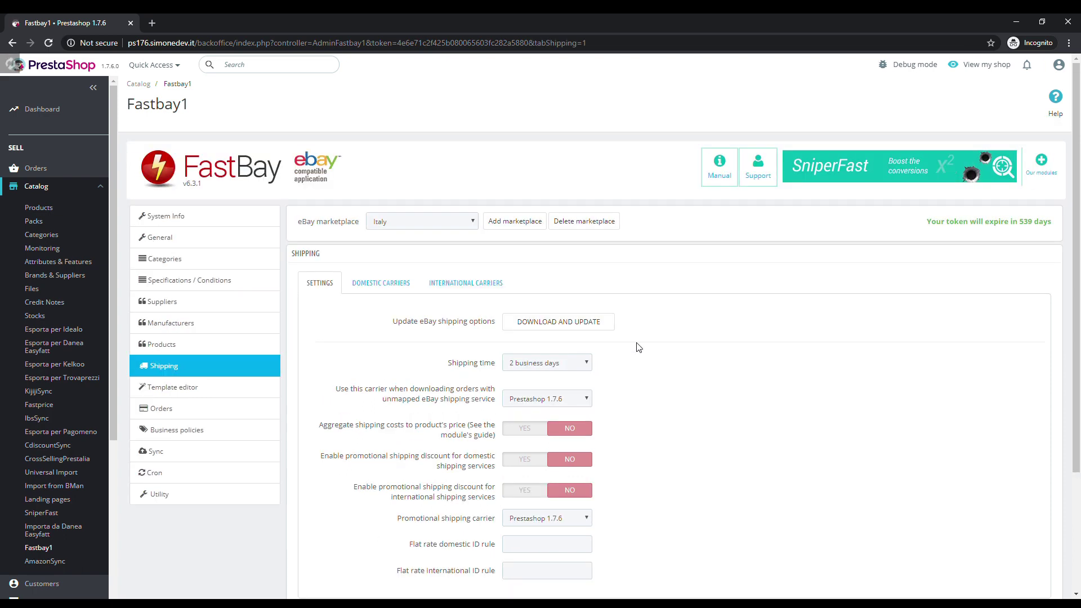
pyautogui.moveTo(617, 398); pyautogui.dragTo(331, 389)
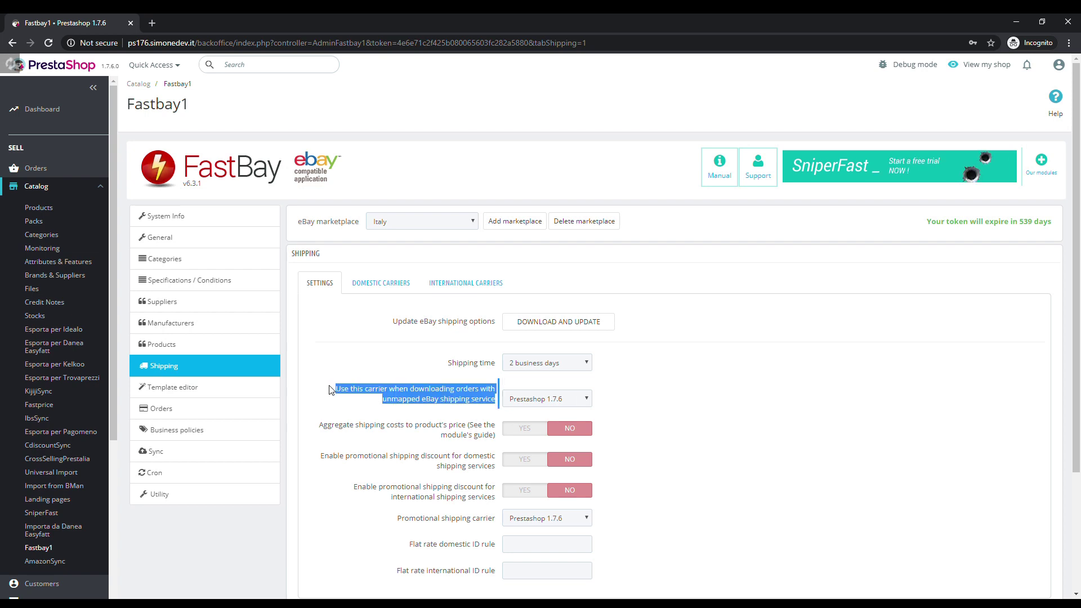
pyautogui.click(330, 390)
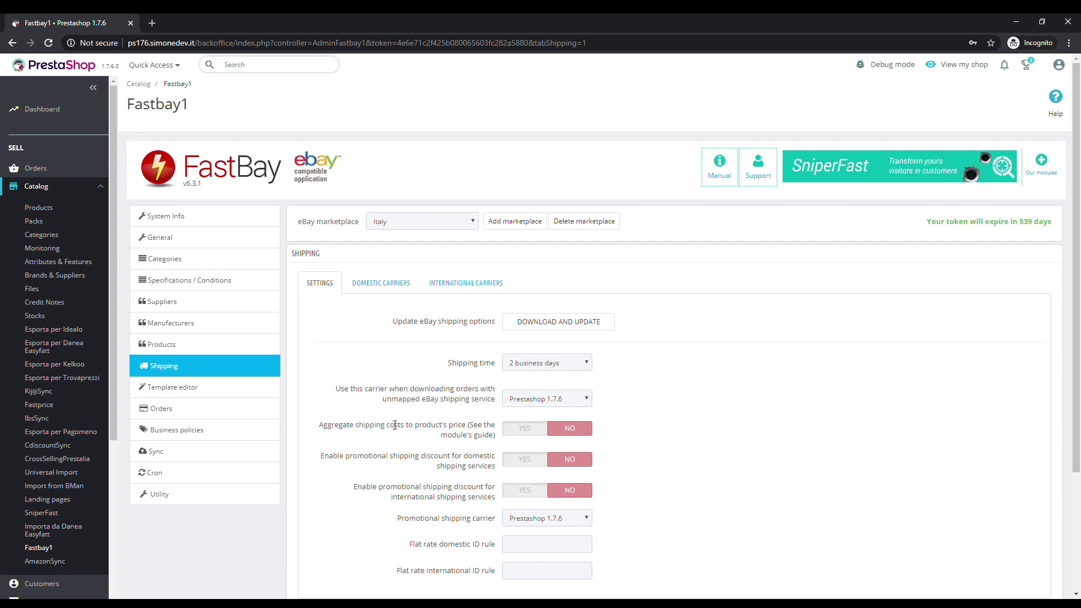
pyautogui.click(531, 404)
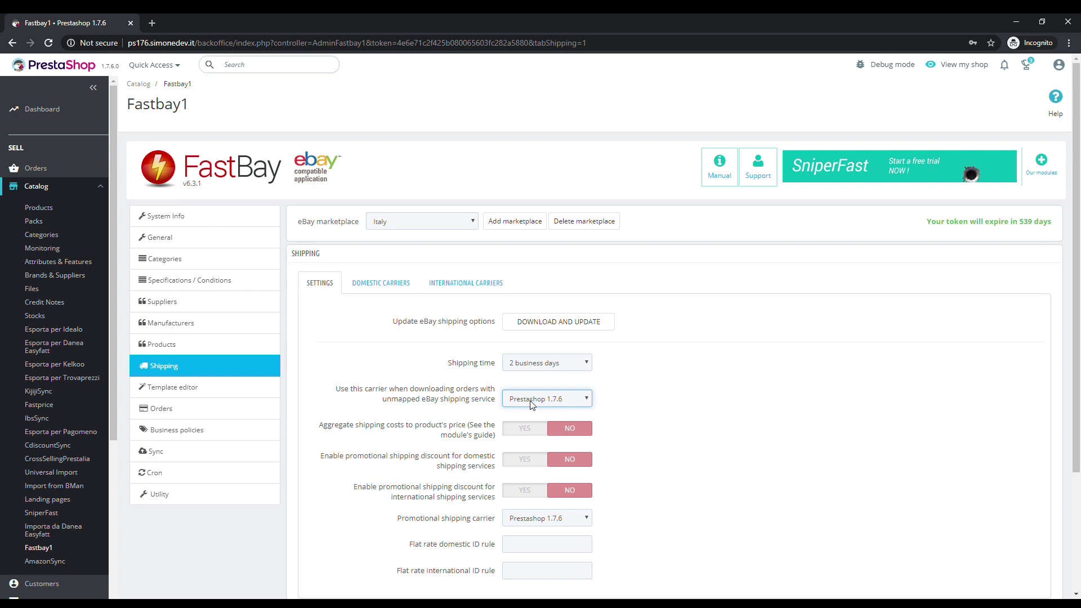
pyautogui.click(534, 419)
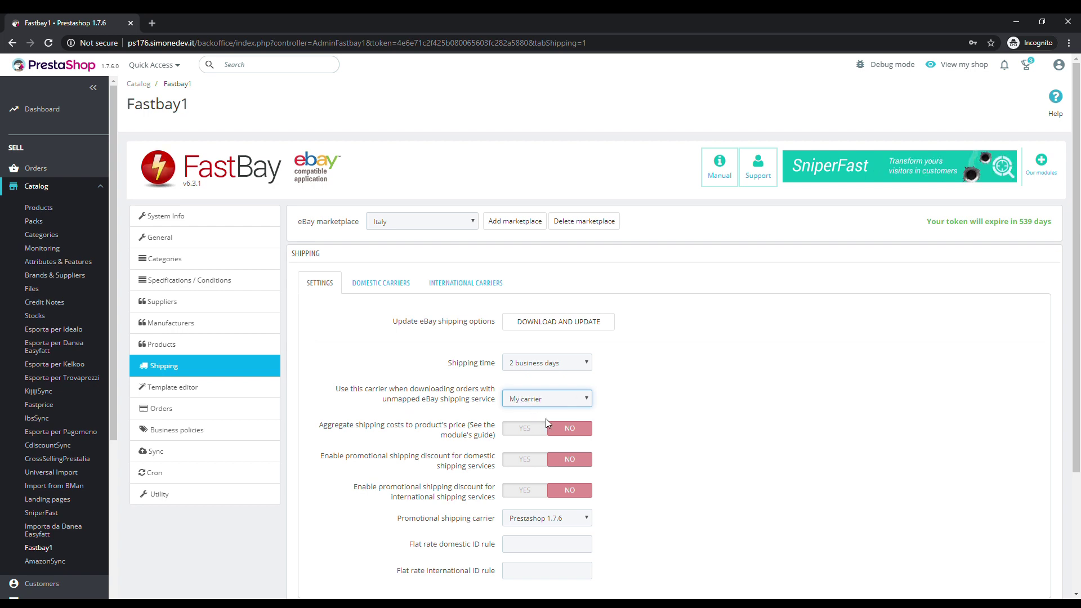
pyautogui.click(597, 415)
pyautogui.scroll(-1, 598, 415)
pyautogui.click(1050, 577)
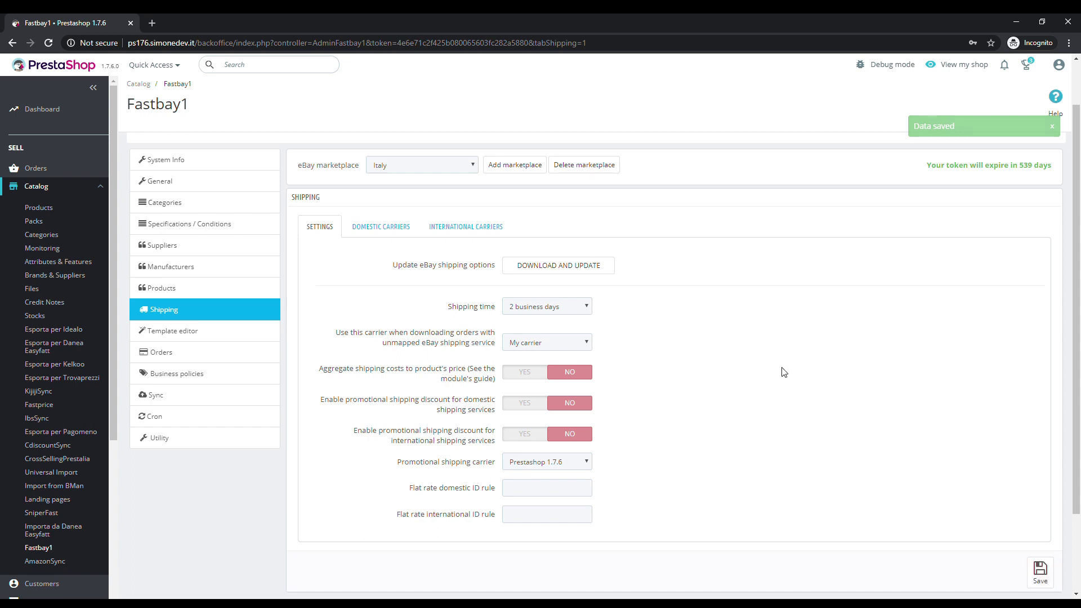
# Add domestic carrier Altro corriere 48 ore → My carrier, Europe zone, 2 extra per item, and save
pyautogui.click(381, 225)
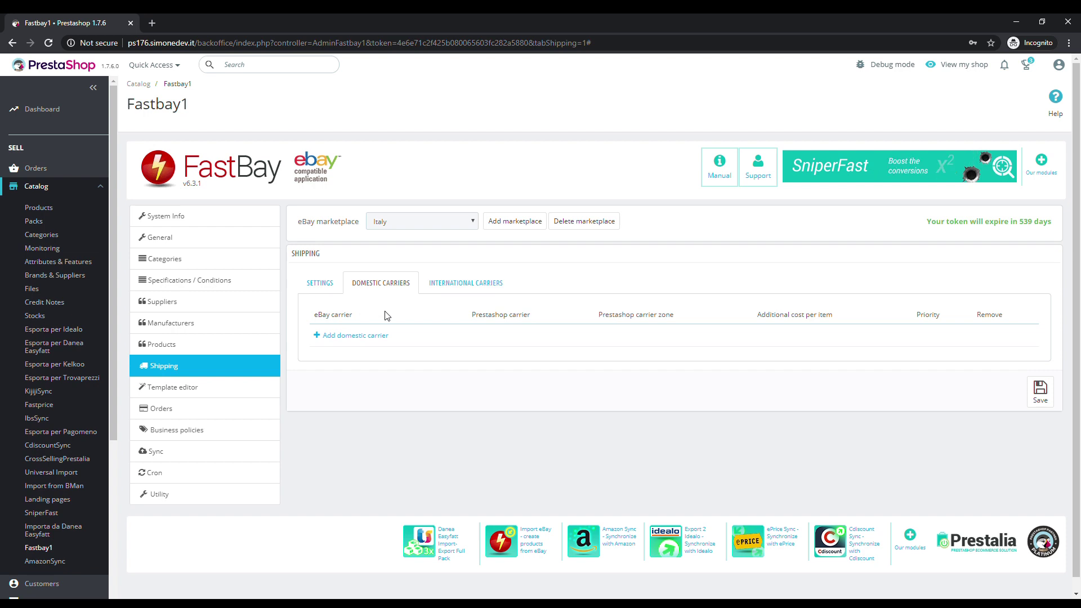
pyautogui.click(344, 336)
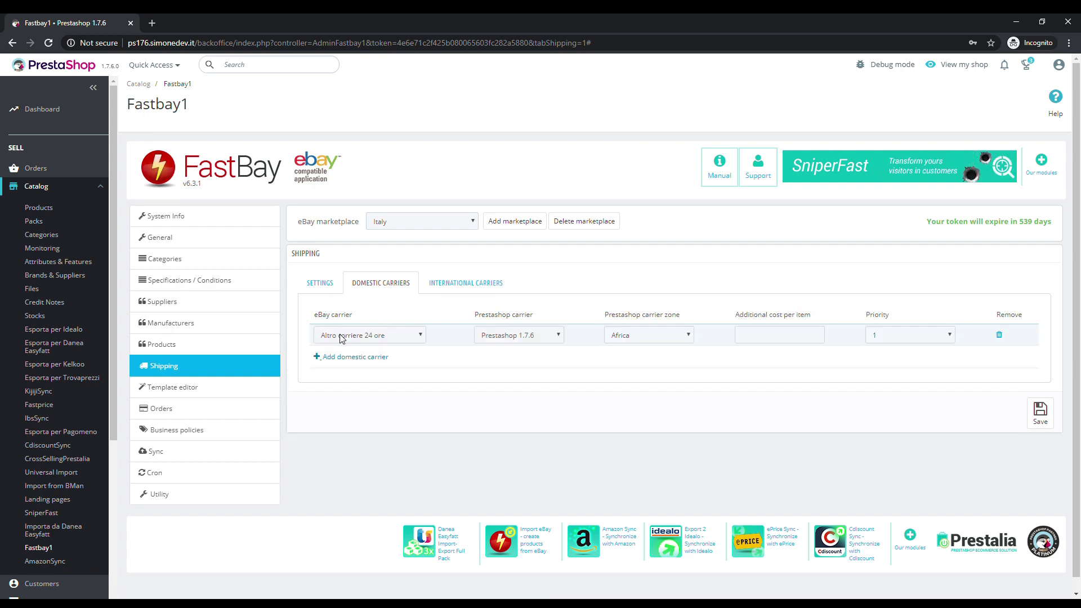
pyautogui.click(342, 338)
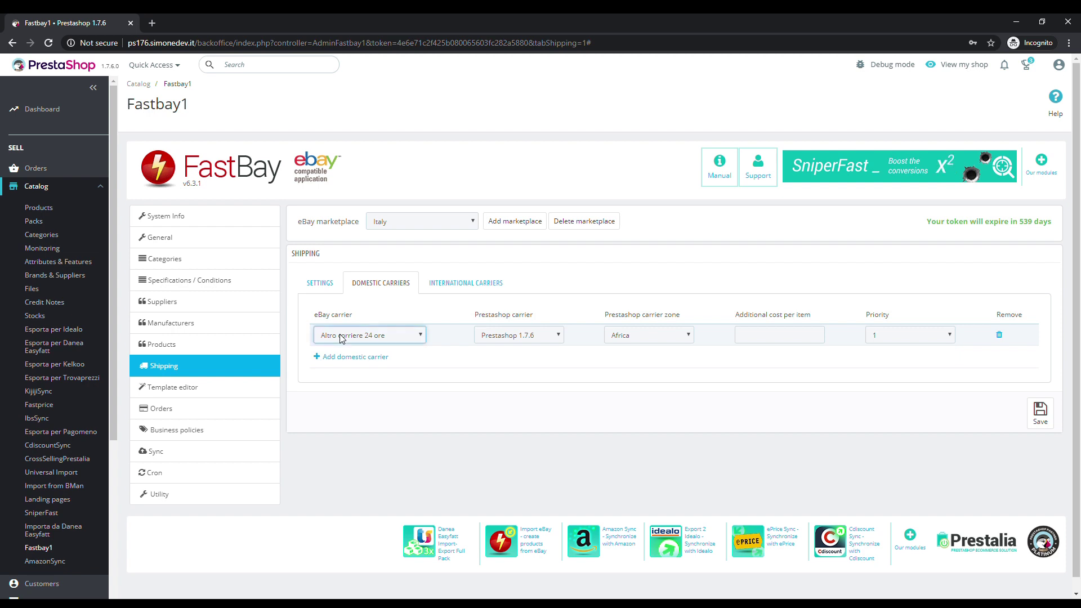
pyautogui.click(348, 371)
pyautogui.click(498, 341)
pyautogui.click(502, 362)
pyautogui.click(641, 344)
pyautogui.click(639, 376)
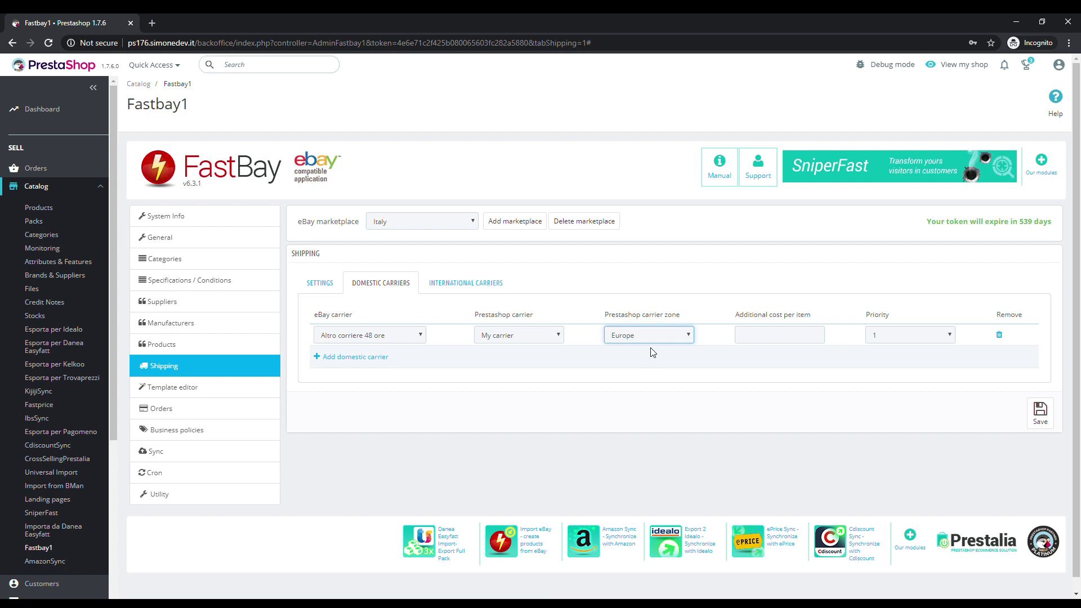
pyautogui.click(656, 300)
pyautogui.click(760, 338)
pyautogui.write('2')
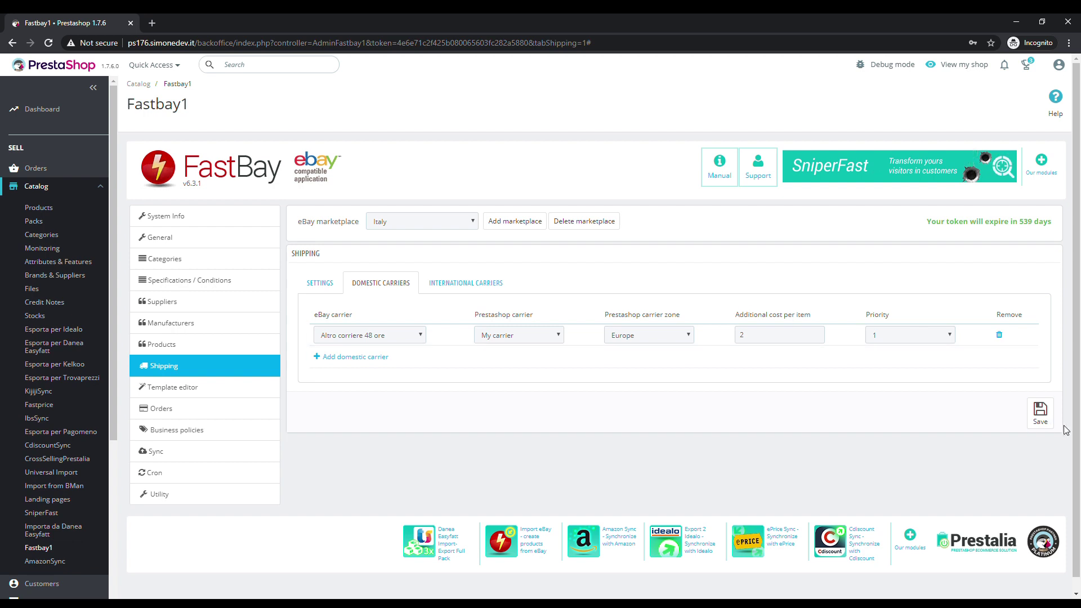
pyautogui.click(1041, 417)
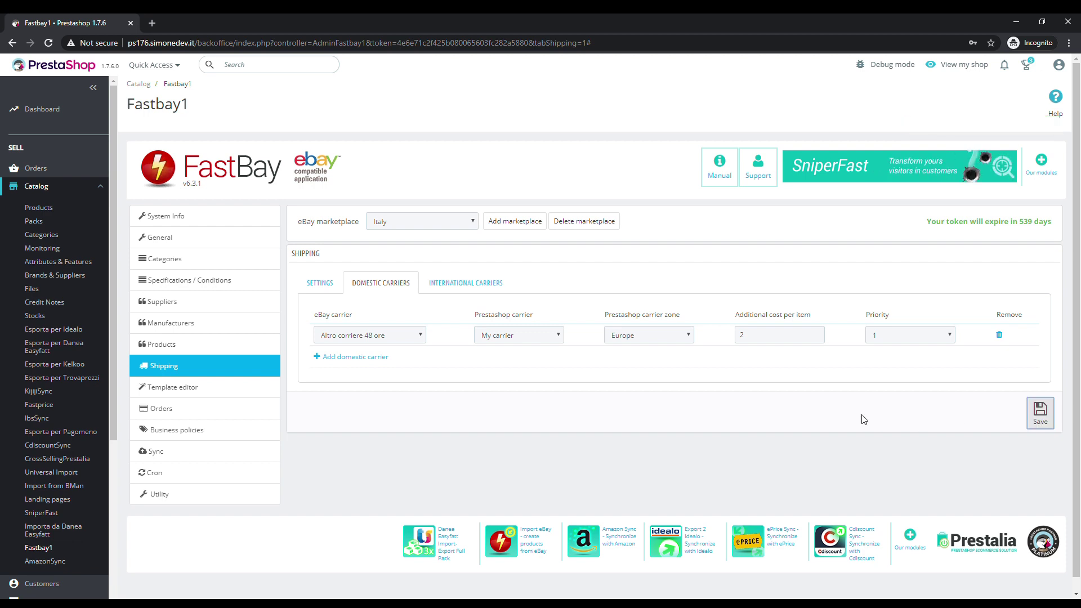
# Add international carrier DHL Express International for North America, America, 5 extra per item, and save
pyautogui.click(497, 290)
pyautogui.click(372, 335)
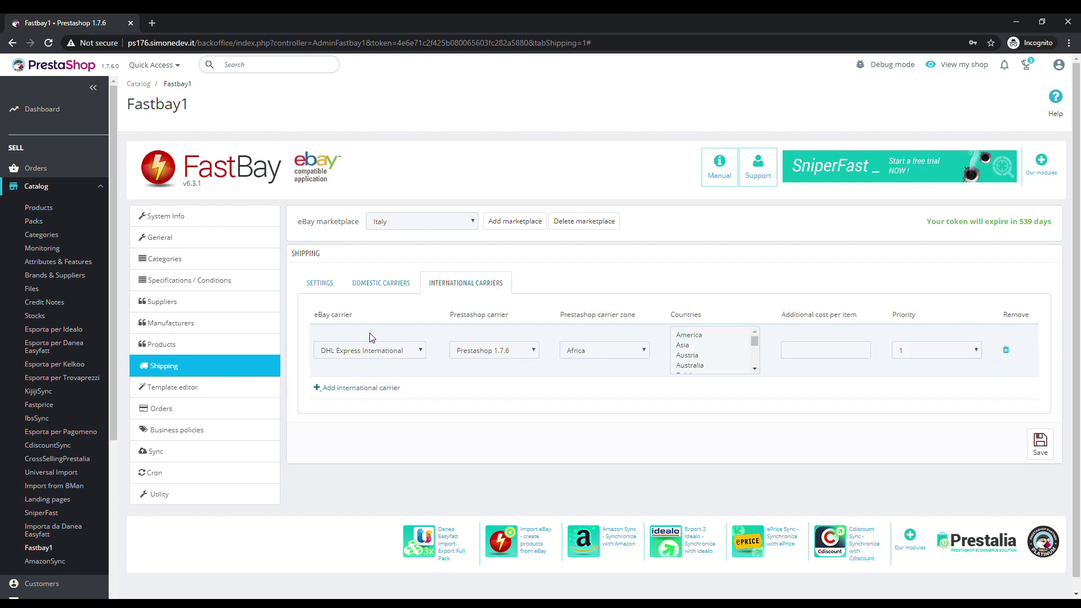
pyautogui.click(603, 355)
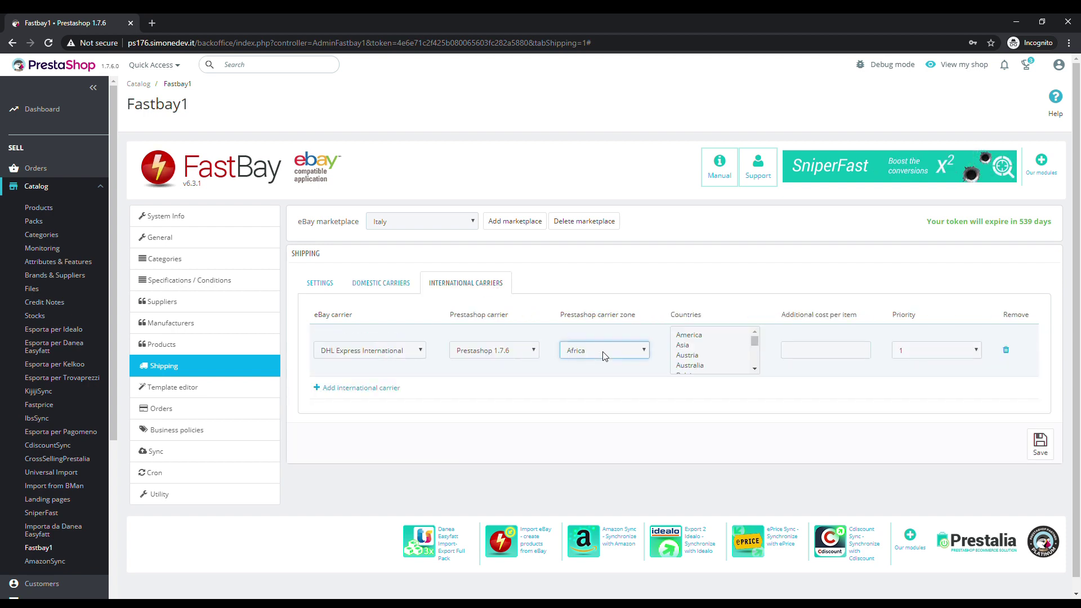
pyautogui.click(613, 417)
pyautogui.click(689, 335)
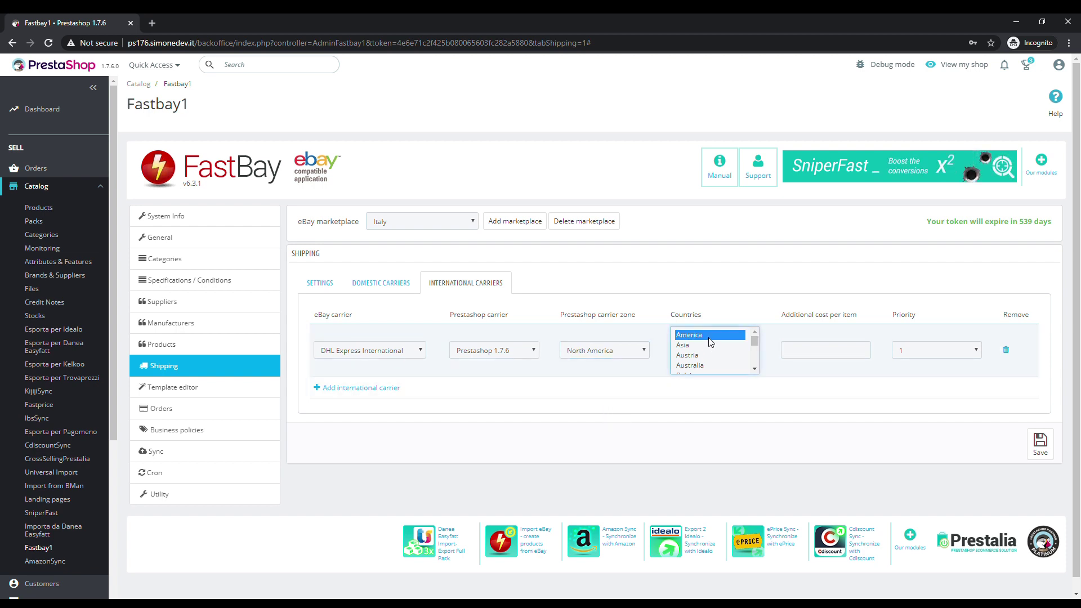
pyautogui.click(797, 356)
pyautogui.write('5')
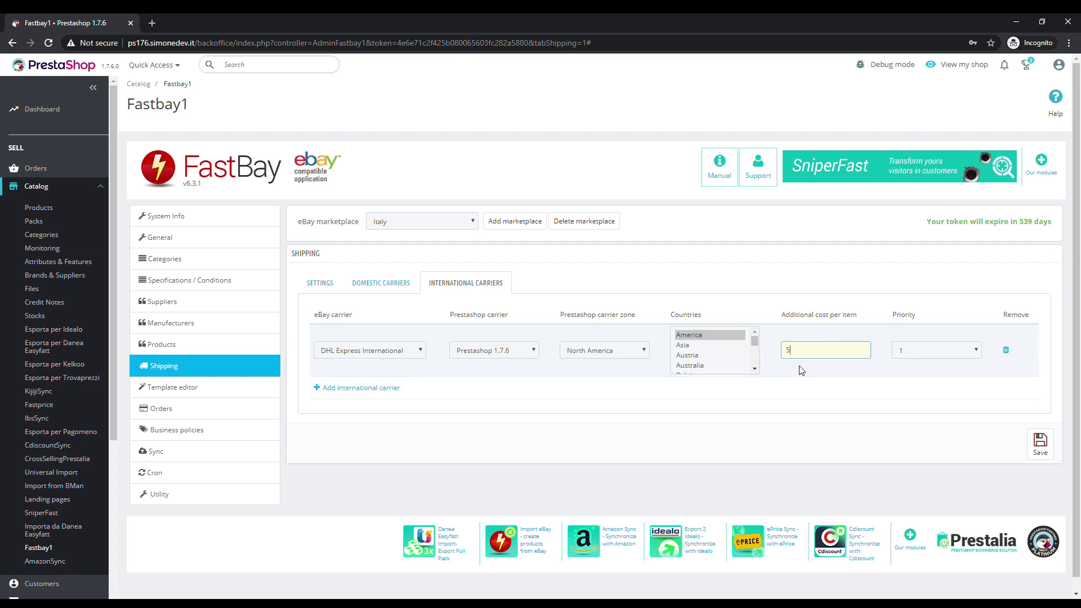
pyautogui.click(1050, 442)
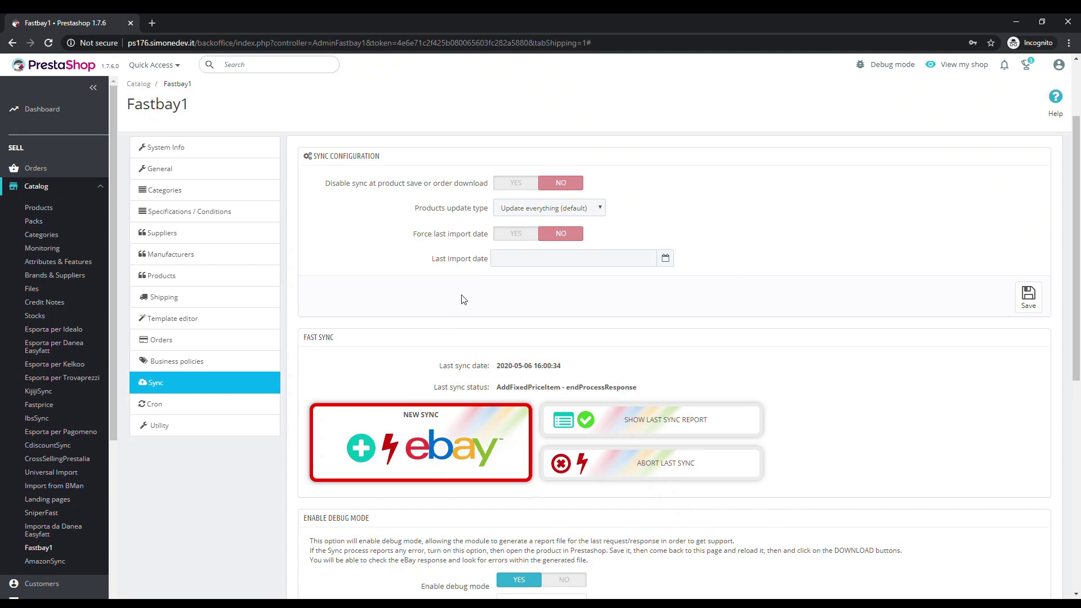
# Run a fast sync with the type set to ADD NEW PRODUCTS
pyautogui.scroll(-3, 461, 298)
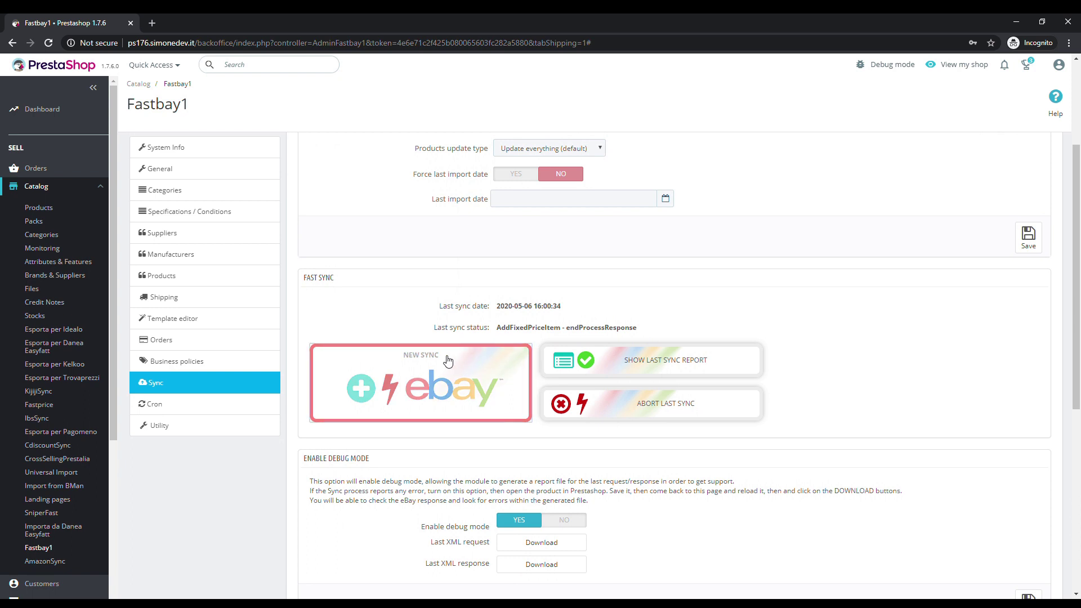
pyautogui.click(483, 350)
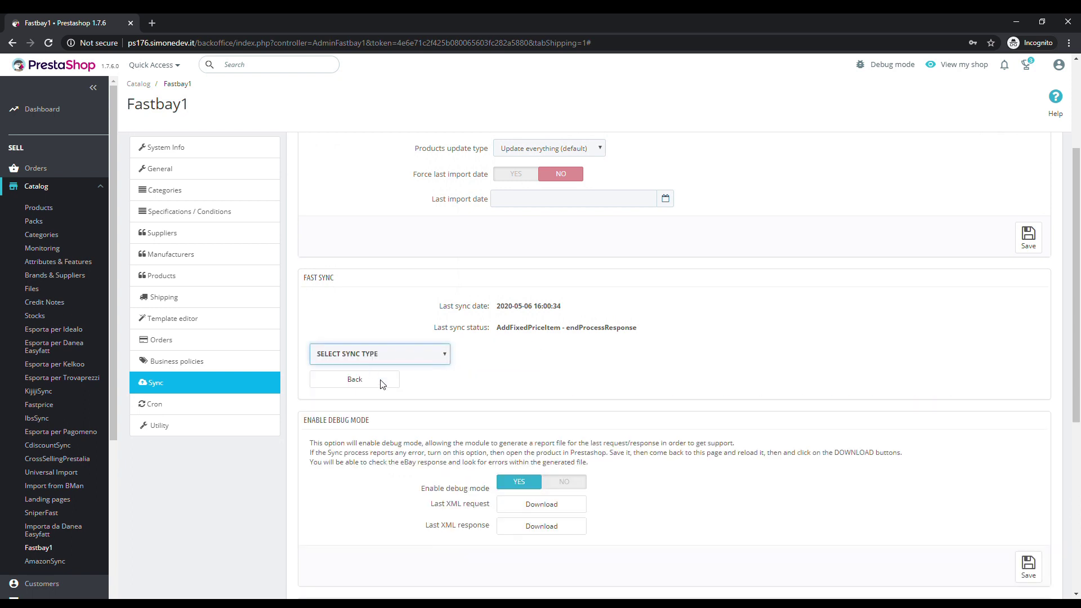
pyautogui.press('Down')
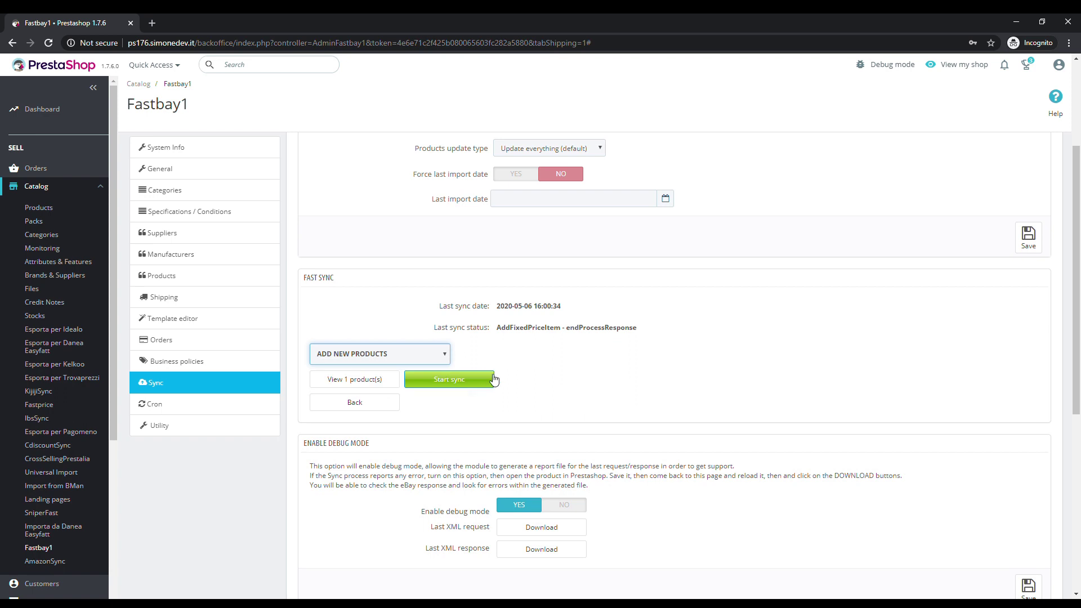
pyautogui.click(356, 313)
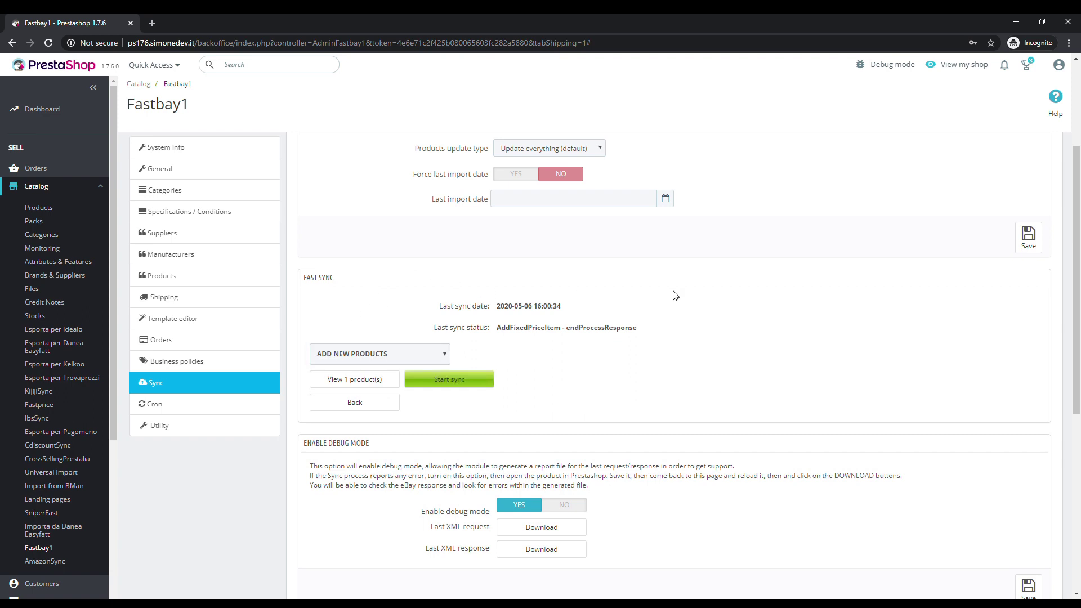
# List the synced ebay test product and open its storefront page
pyautogui.click(356, 378)
pyautogui.moveTo(311, 419); pyautogui.dragTo(866, 423)
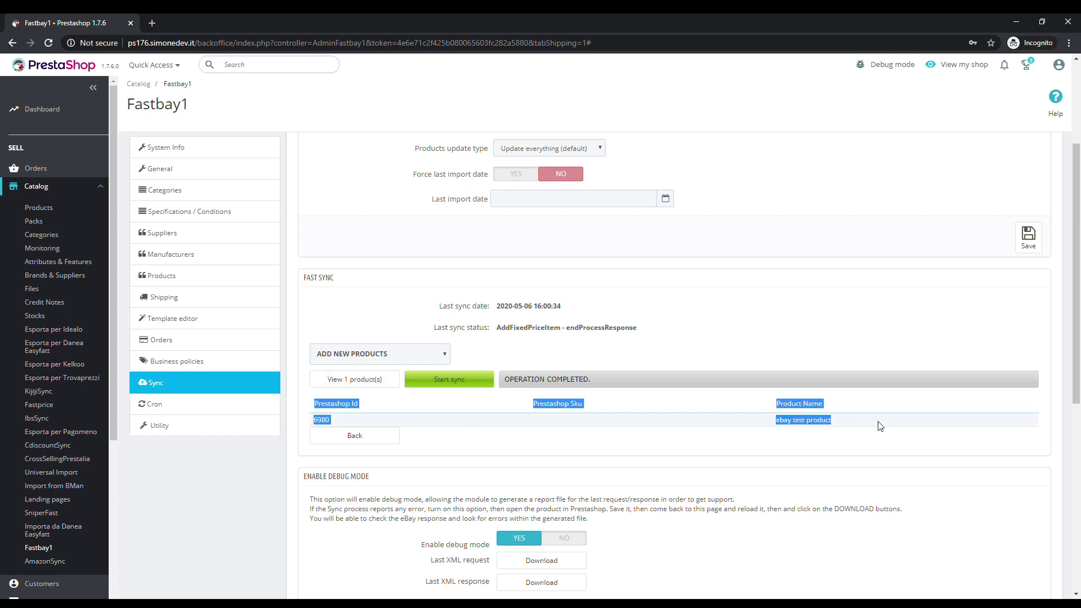
pyautogui.click(881, 426)
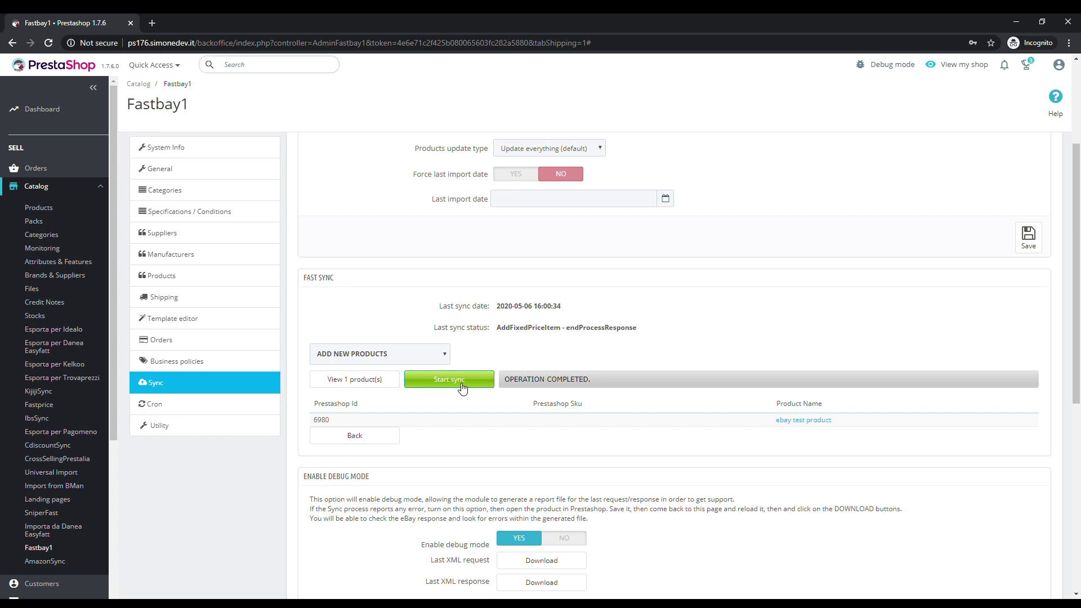
pyautogui.click(789, 420)
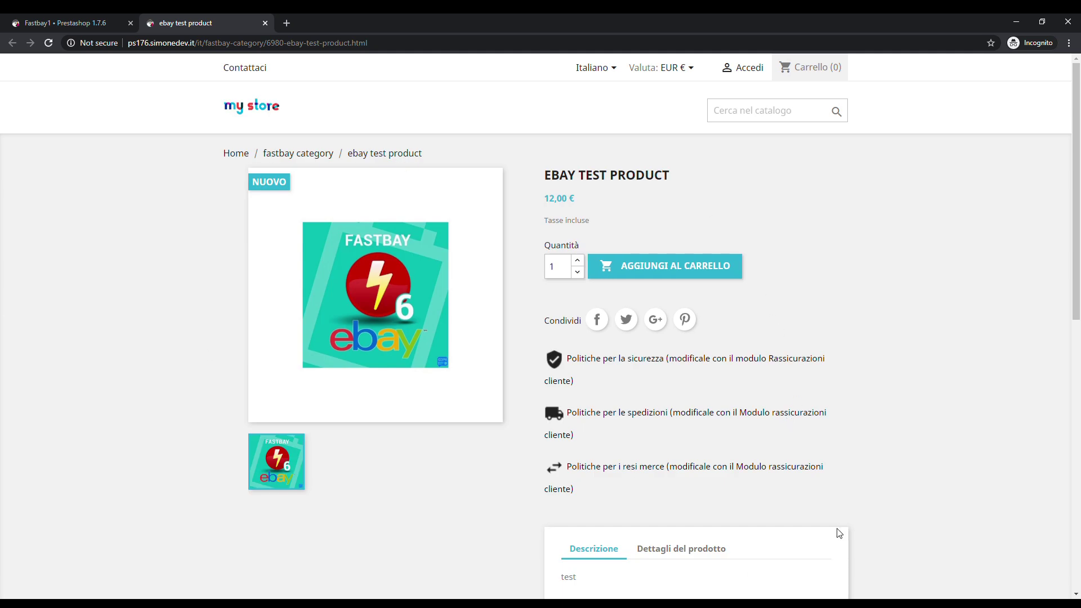
# Open Catalog > Products in a new tab and edit the ebay test product
pyautogui.click(93, 18)
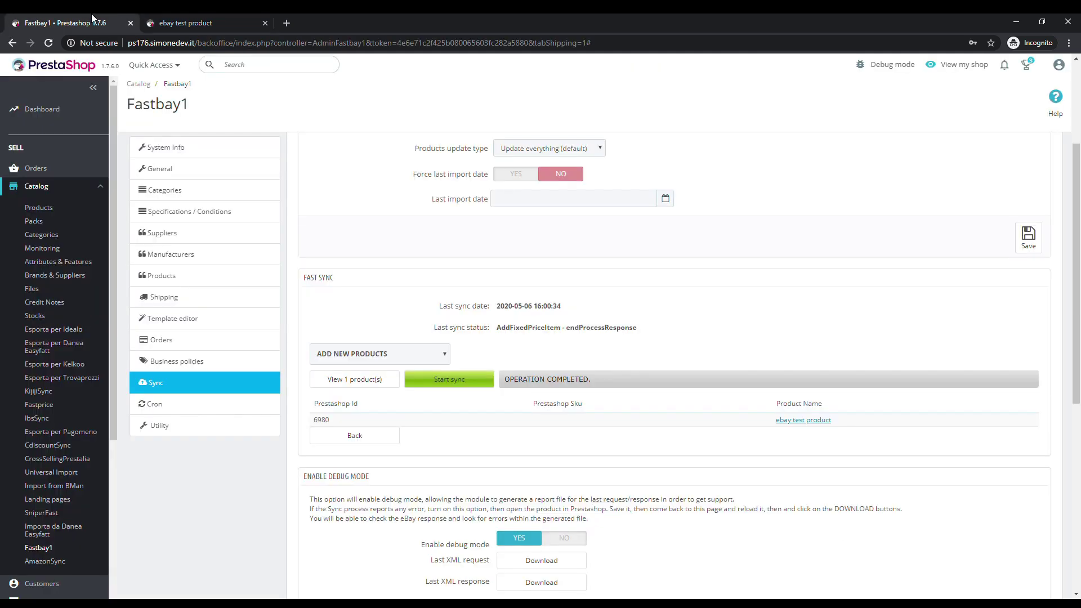
pyautogui.middleClick(80, 211)
pyautogui.click(315, 18)
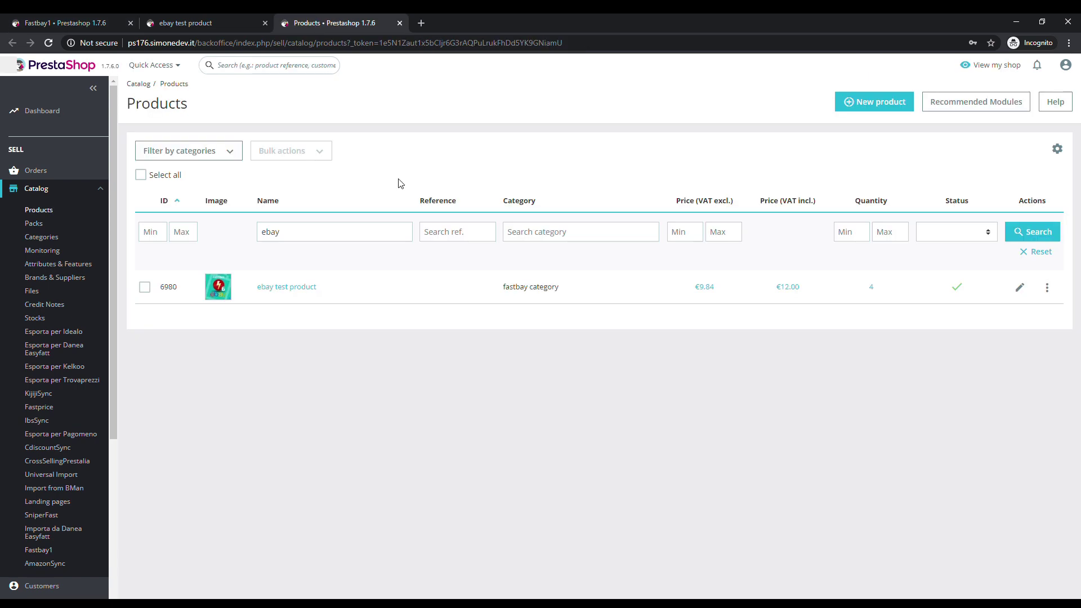
pyautogui.click(304, 288)
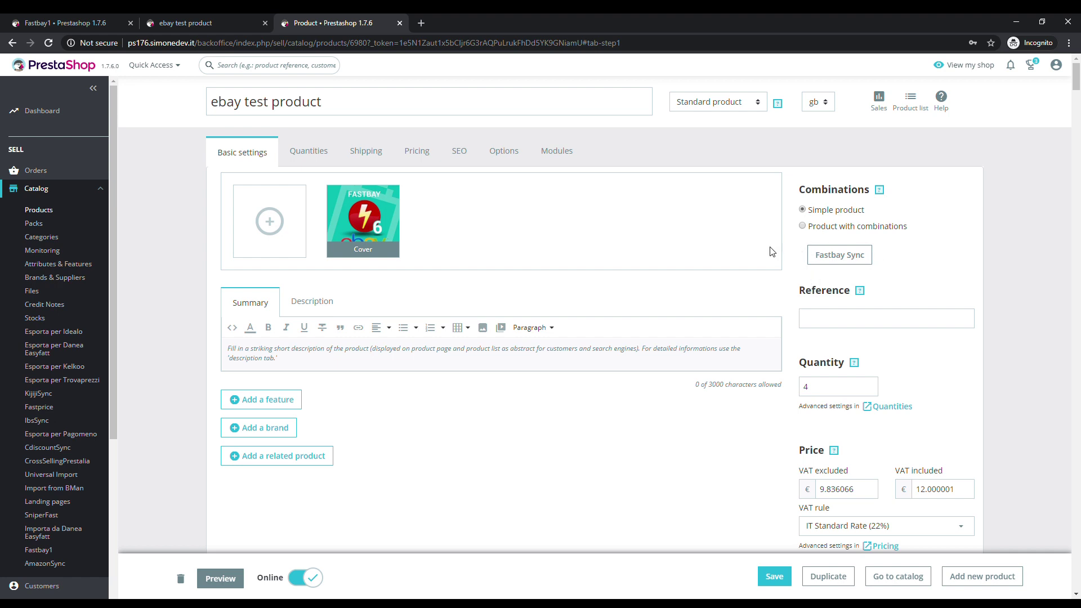
# Save the ebay test product and reload its editor page
pyautogui.scroll(-6, 772, 252)
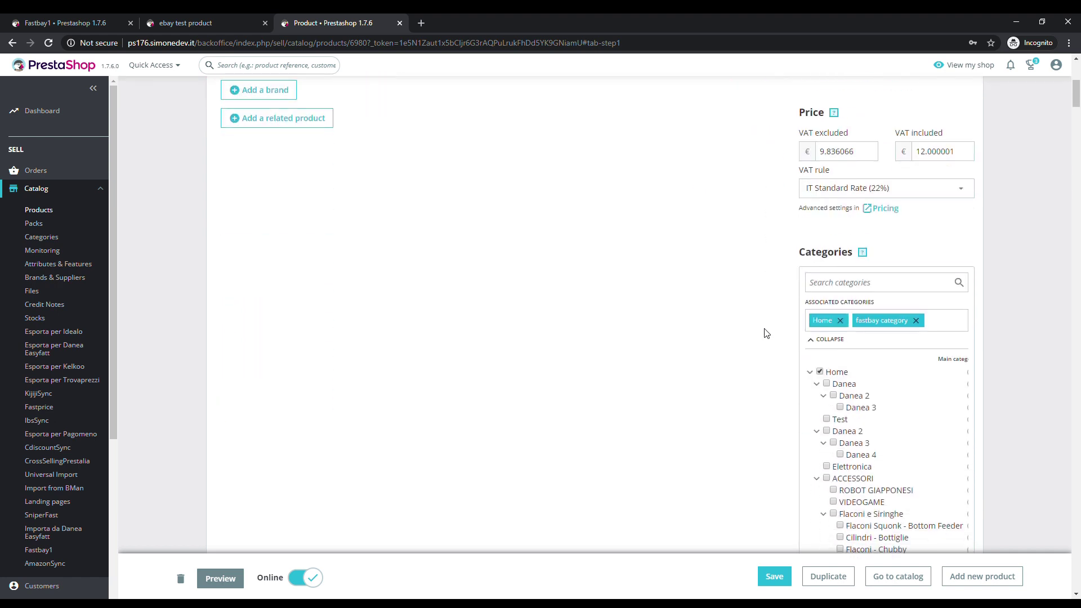
pyautogui.click(780, 580)
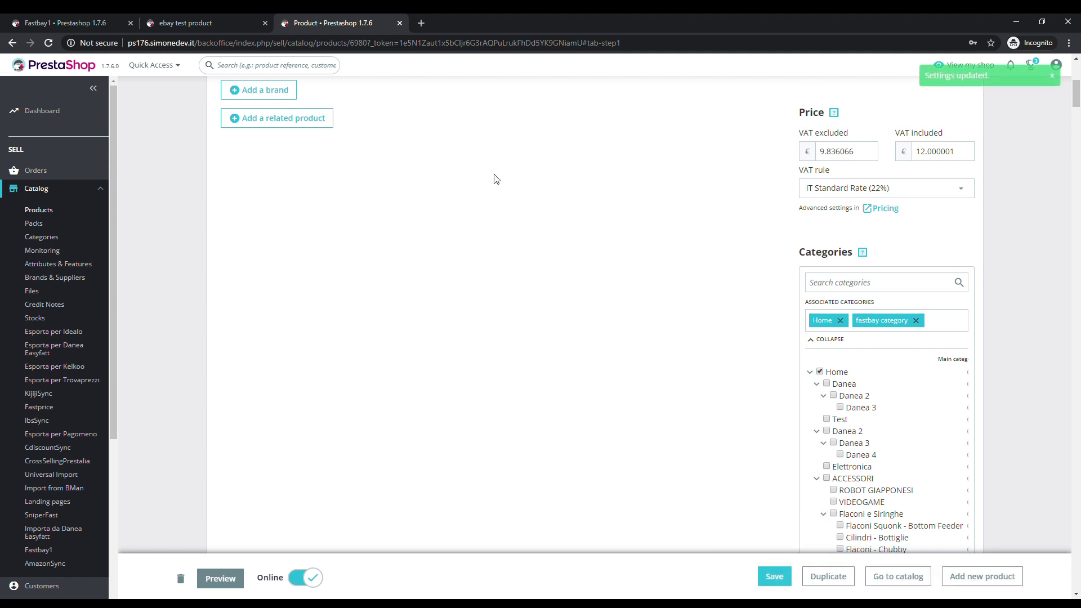
pyautogui.click(355, 48)
pyautogui.press('Return')
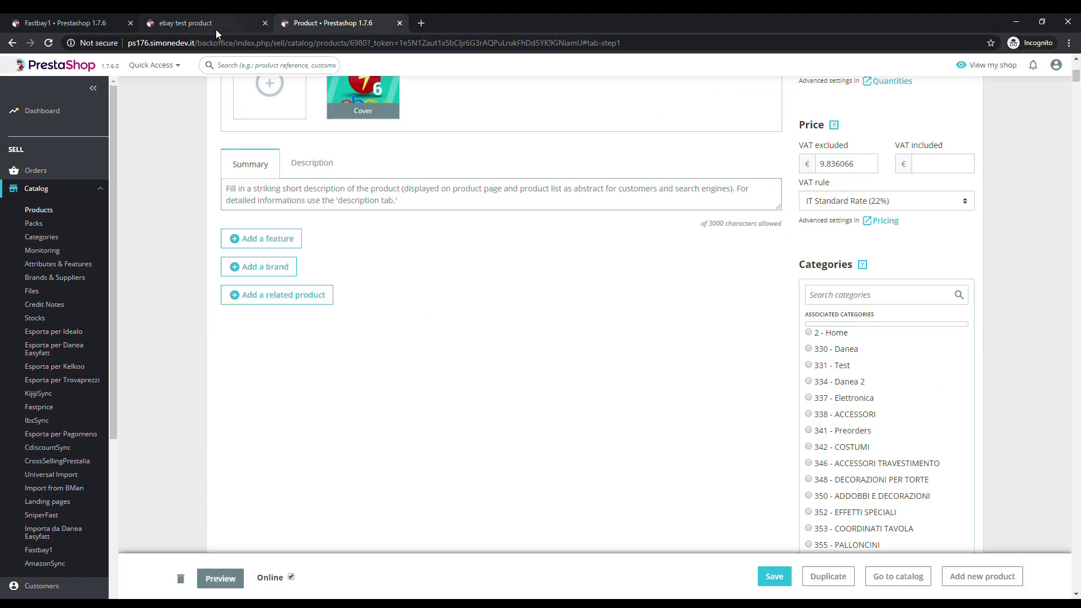
pyautogui.scroll(3, 411, 329)
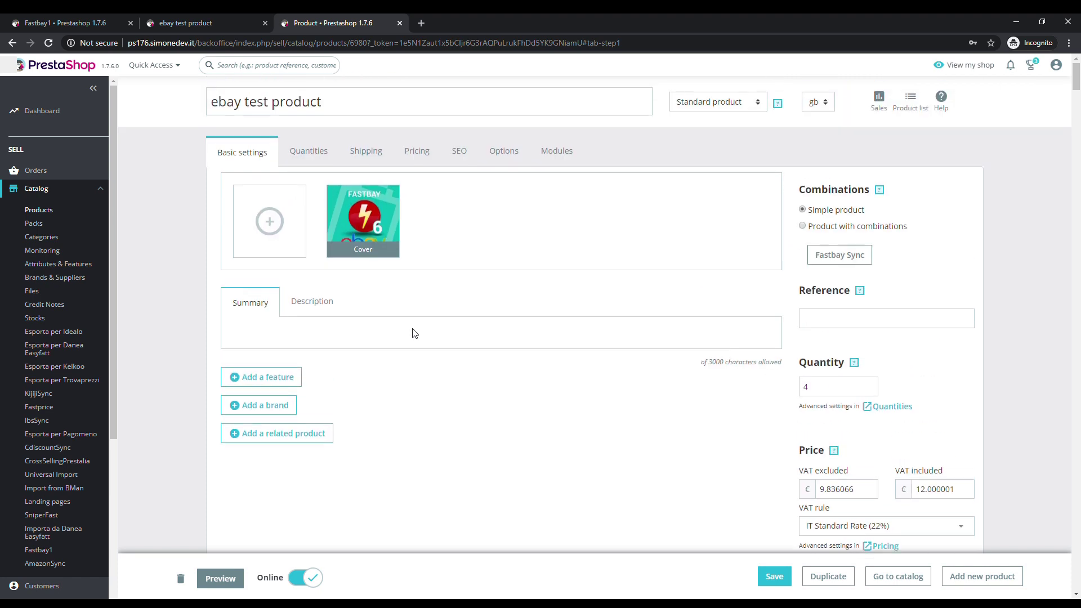
# Read the test product's FastBay sync error requiring PayPal payment, then return to the FastBay module page
pyautogui.click(555, 153)
pyautogui.click(592, 417)
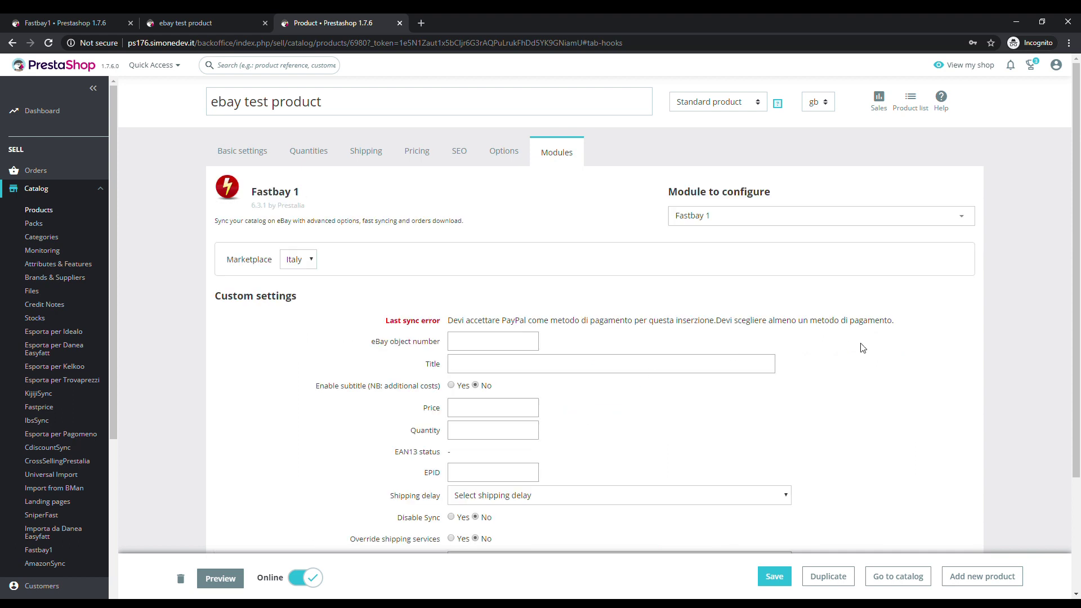
pyautogui.moveTo(901, 322); pyautogui.dragTo(455, 325)
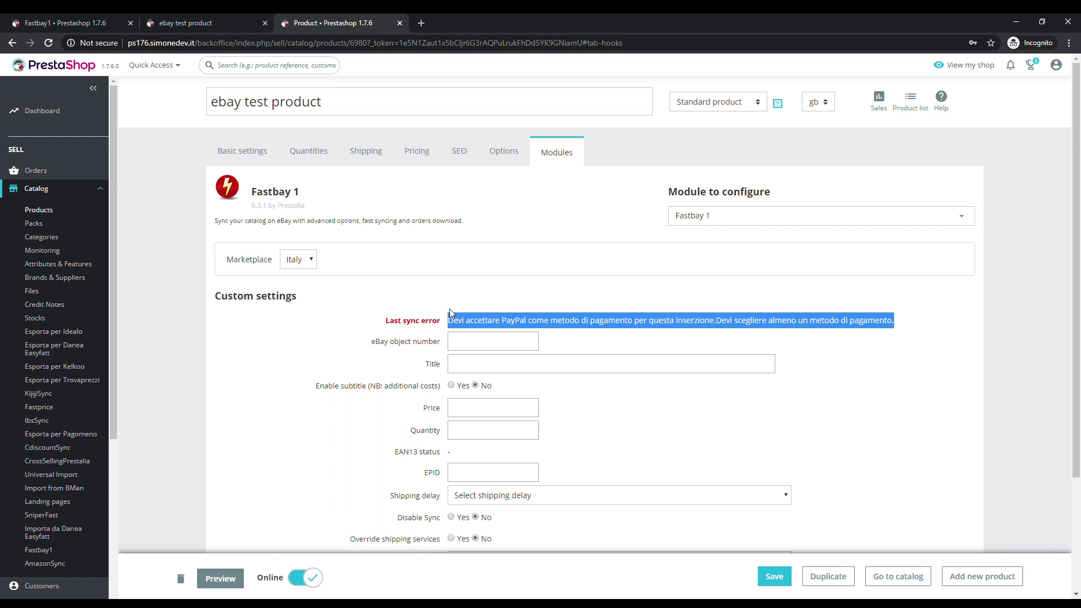
pyautogui.click(450, 313)
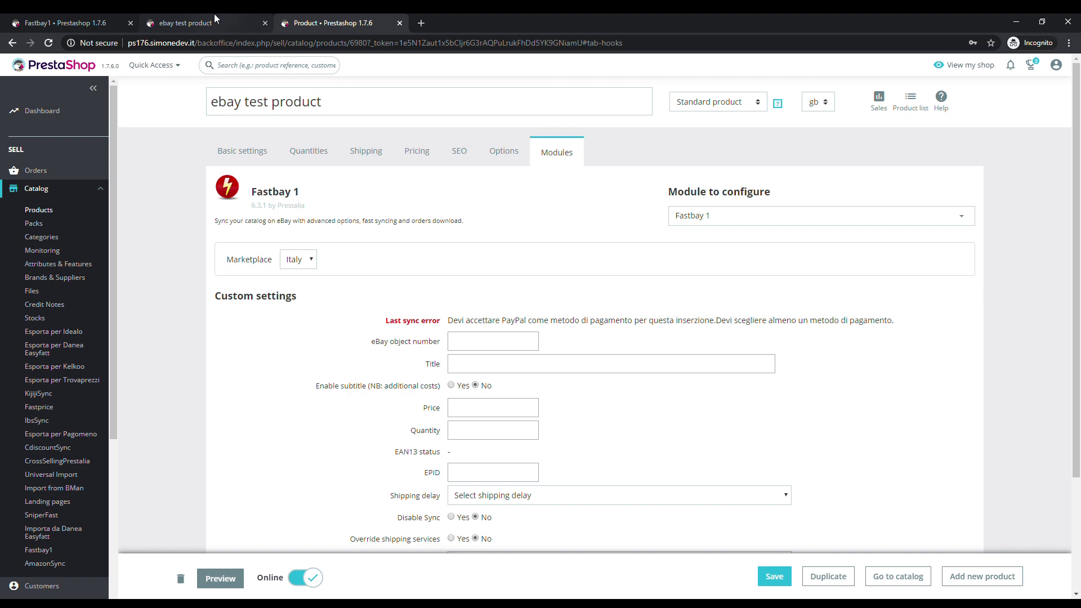
pyautogui.moveTo(66, 22); pyautogui.dragTo(198, 23)
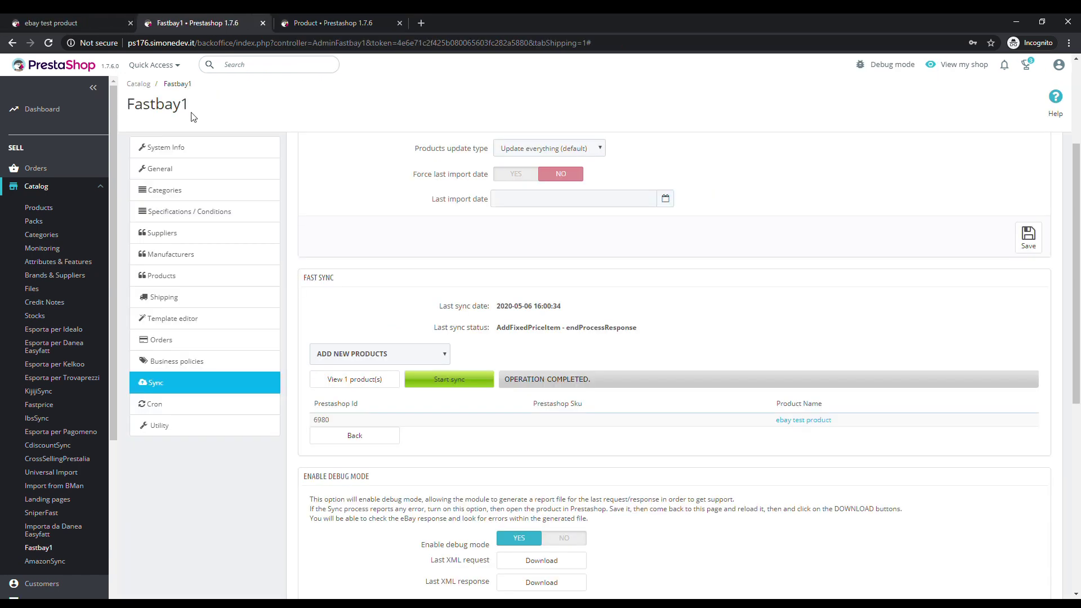
# Enable PayPal in FastBay's general payment settings with the PayPal account e-mail, and save
pyautogui.click(194, 179)
pyautogui.click(415, 212)
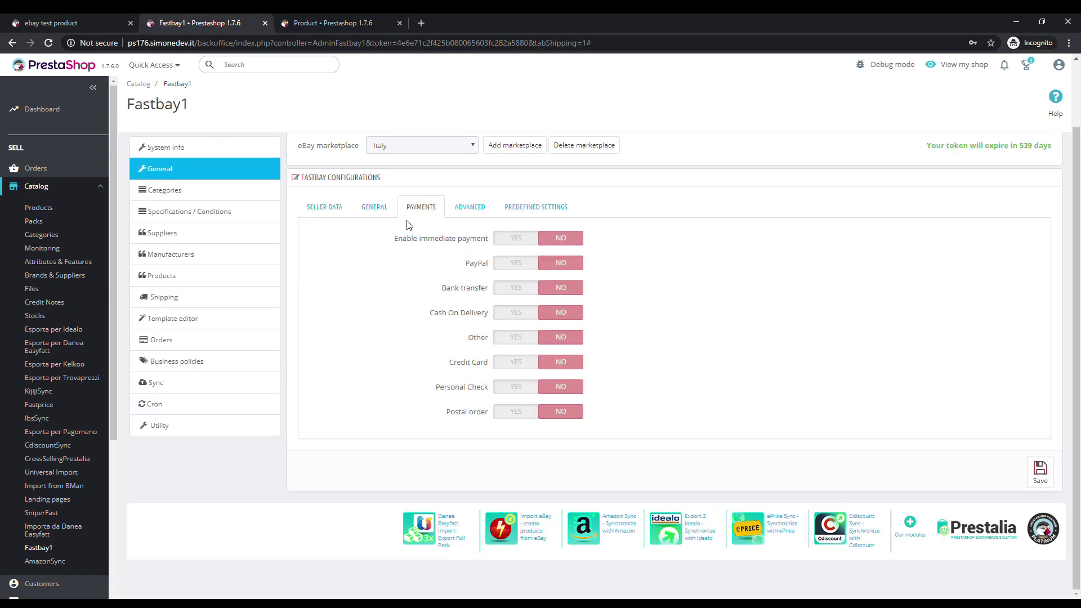
pyautogui.click(511, 265)
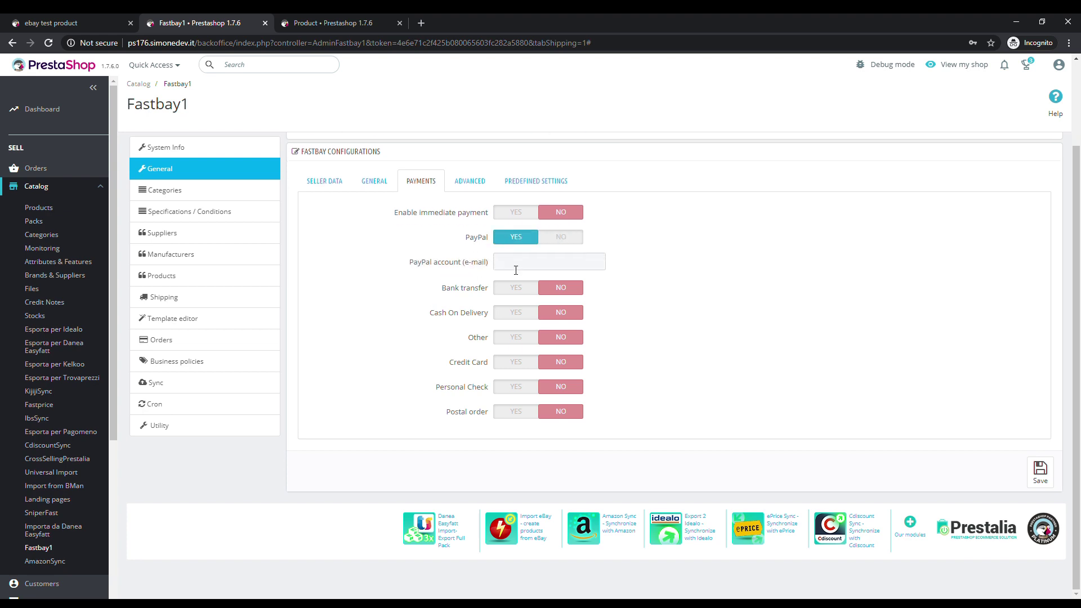
pyautogui.click(518, 271)
pyautogui.click(1040, 472)
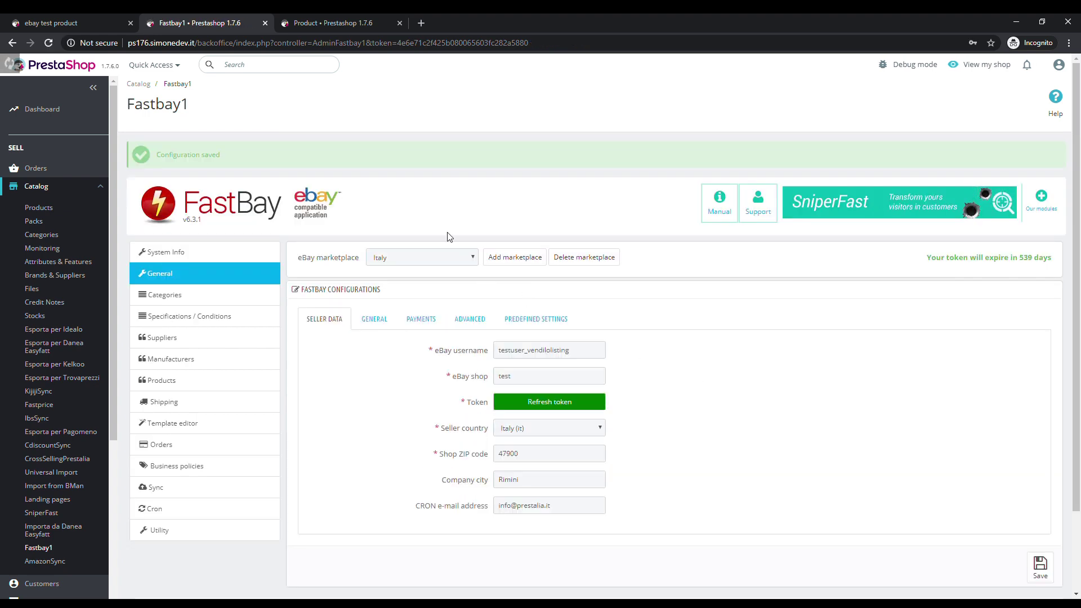
pyautogui.click(345, 22)
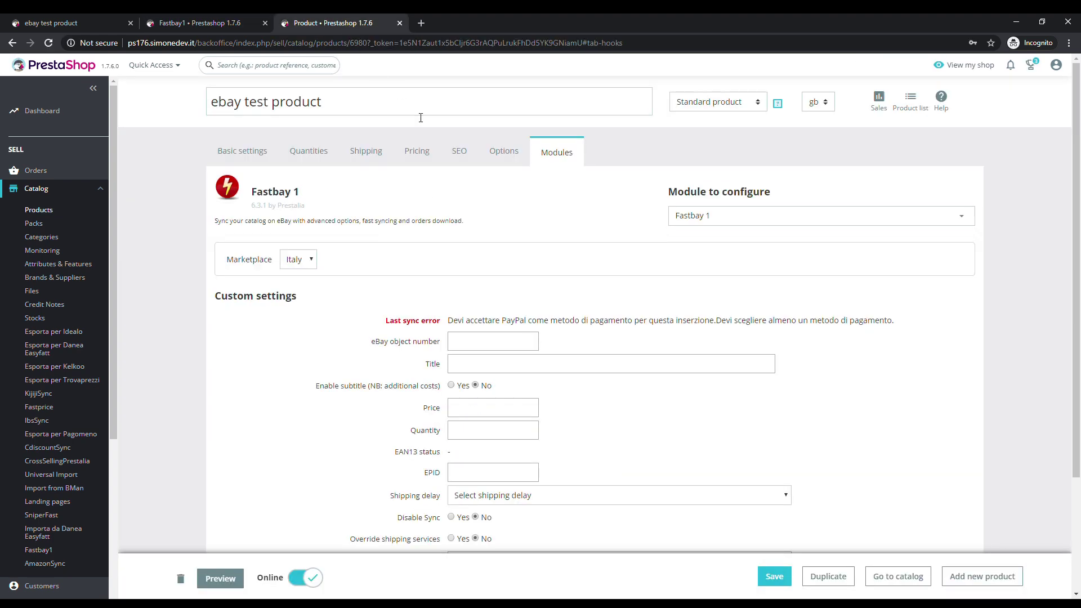
pyautogui.click(774, 575)
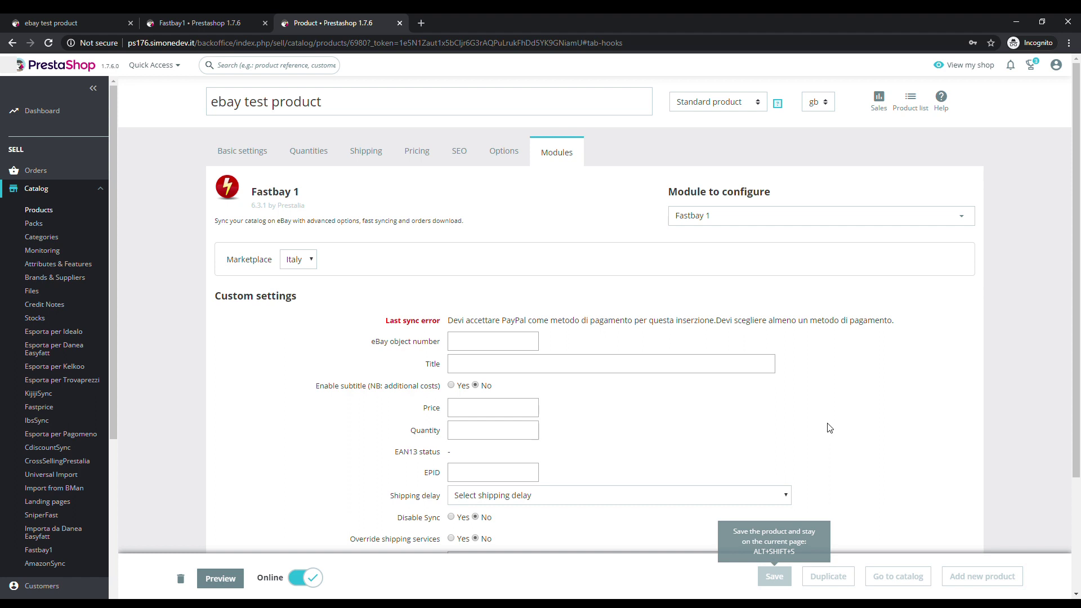
pyautogui.press('Return')
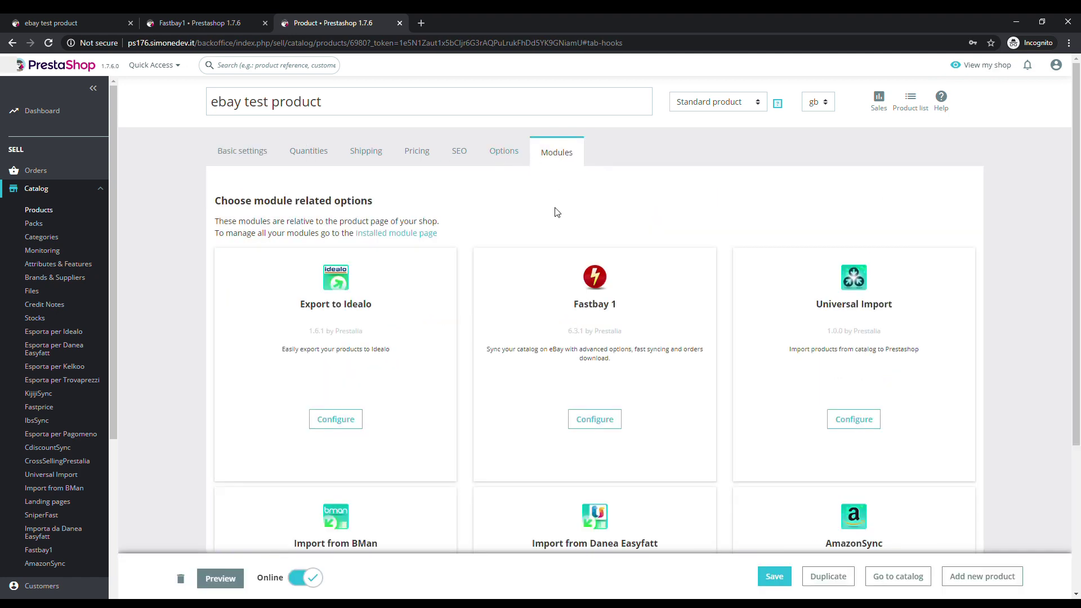
pyautogui.click(604, 422)
pyautogui.moveTo(510, 323); pyautogui.dragTo(436, 322)
pyautogui.click(431, 315)
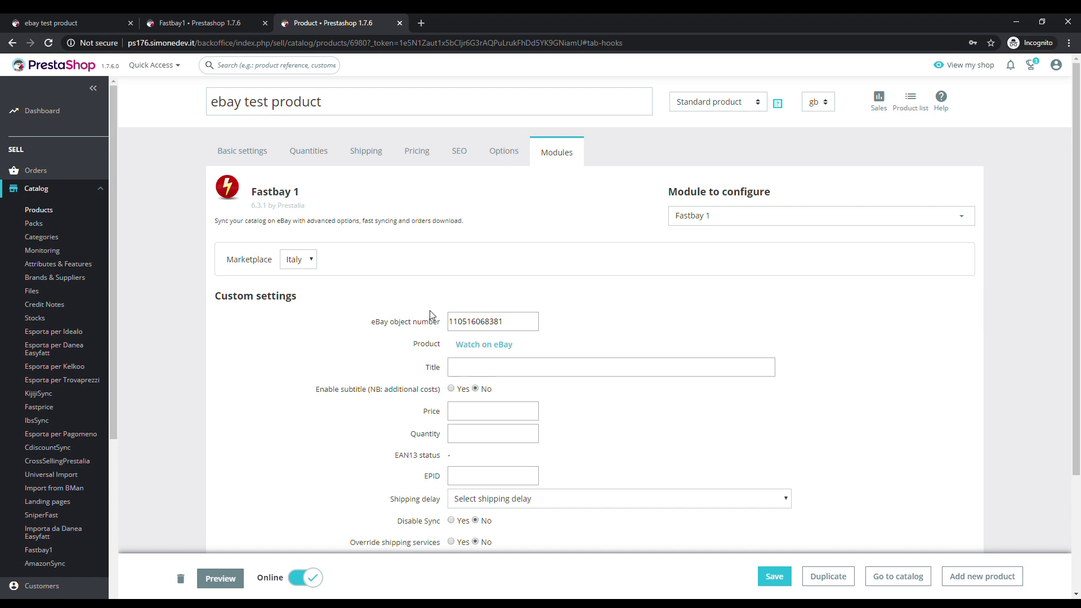
# Review the 'ebay test product' sandbox listing, for sale at EUR 12,60 with 4 available
pyautogui.click(499, 347)
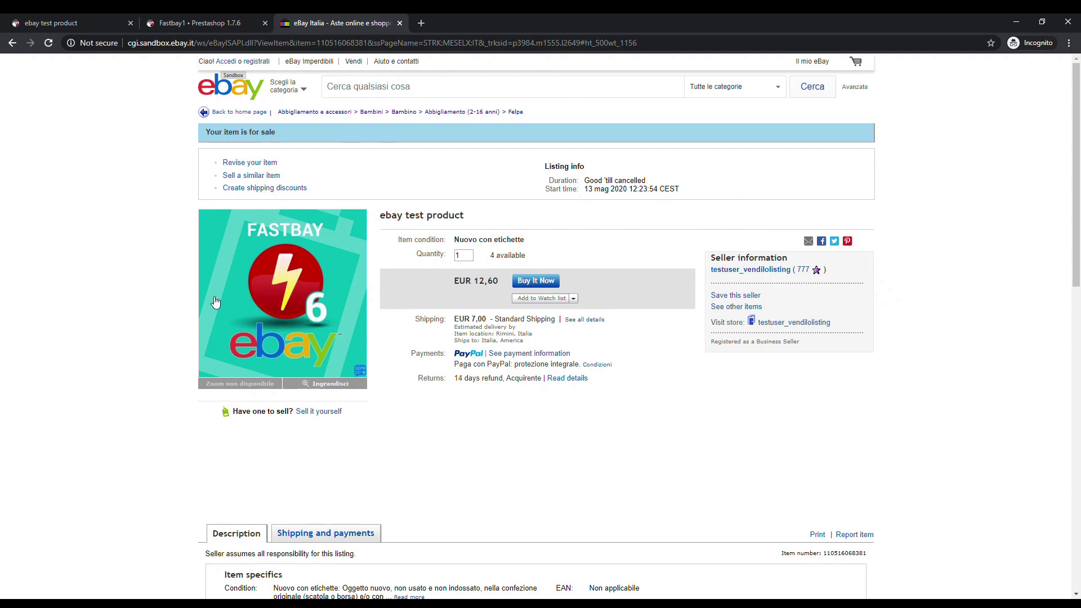
pyautogui.scroll(-1, 630, 429)
pyautogui.scroll(-2, 631, 429)
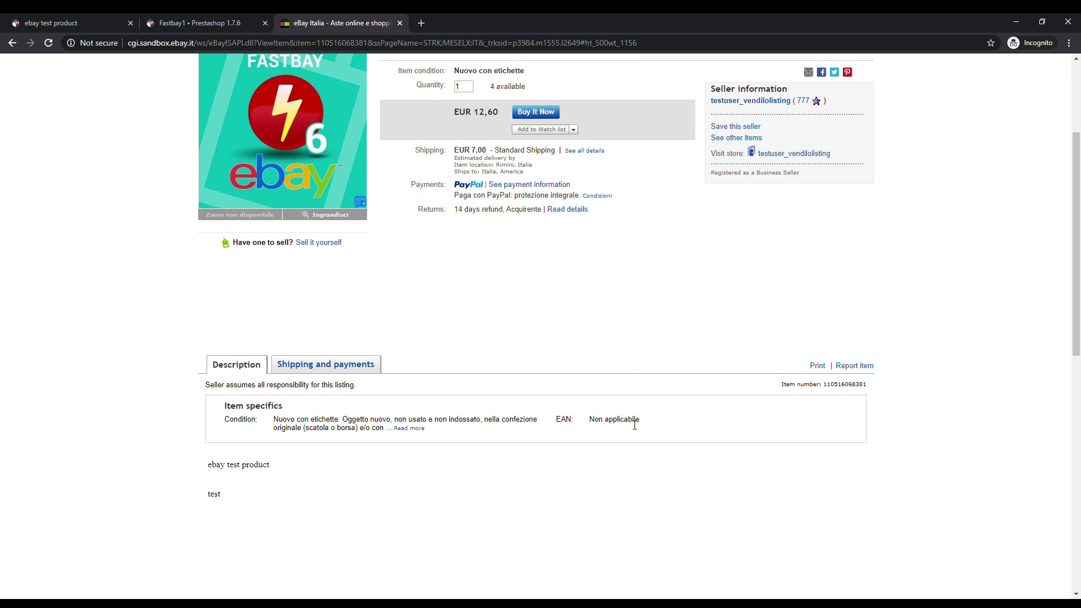
pyautogui.scroll(3, 635, 425)
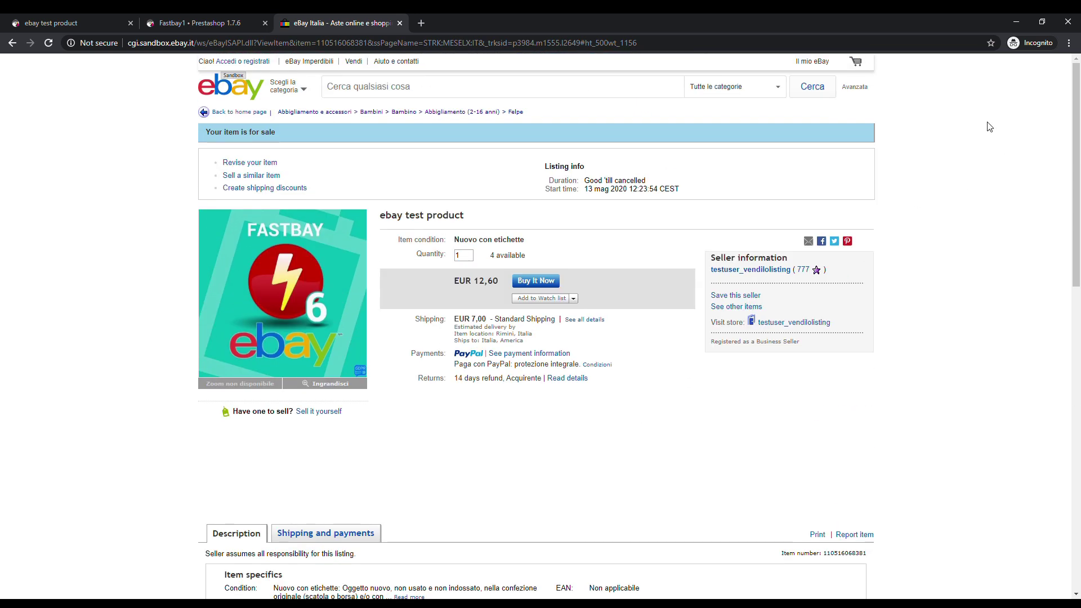